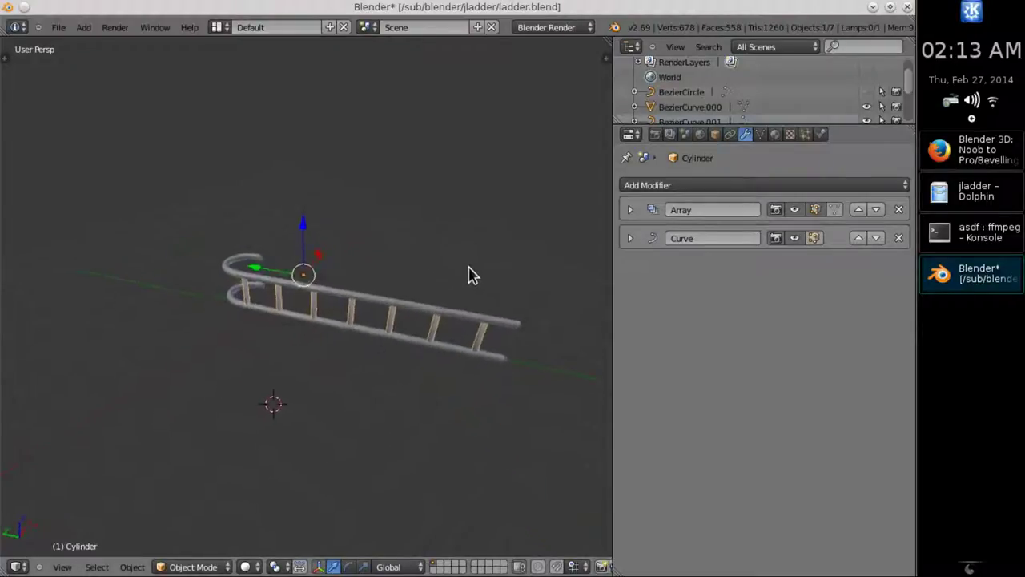
Orbit the view diagonally and start moving the ladder piece along the X axis.
{"action": "middle_click_drag", "start_coordinate": [235, 373], "coordinate": [256, 326]}
{"action": "key", "text": "g"}
{"action": "key", "text": "x"}
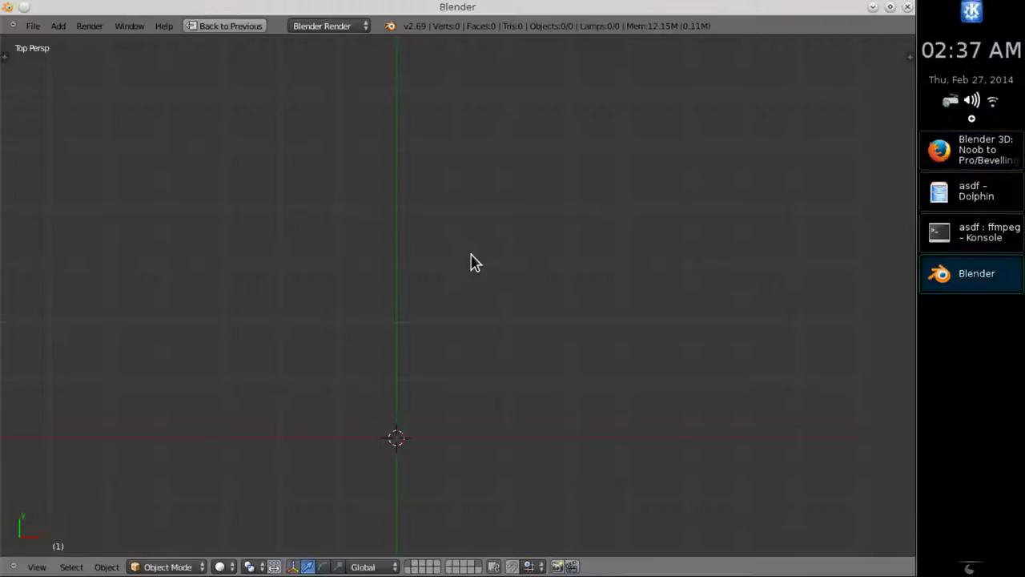
Add a Bezier curve and delete its left control point in Edit Mode.
{"action": "key", "text": "shift+a"}
{"action": "mouse_move", "coordinate": [474, 258]}
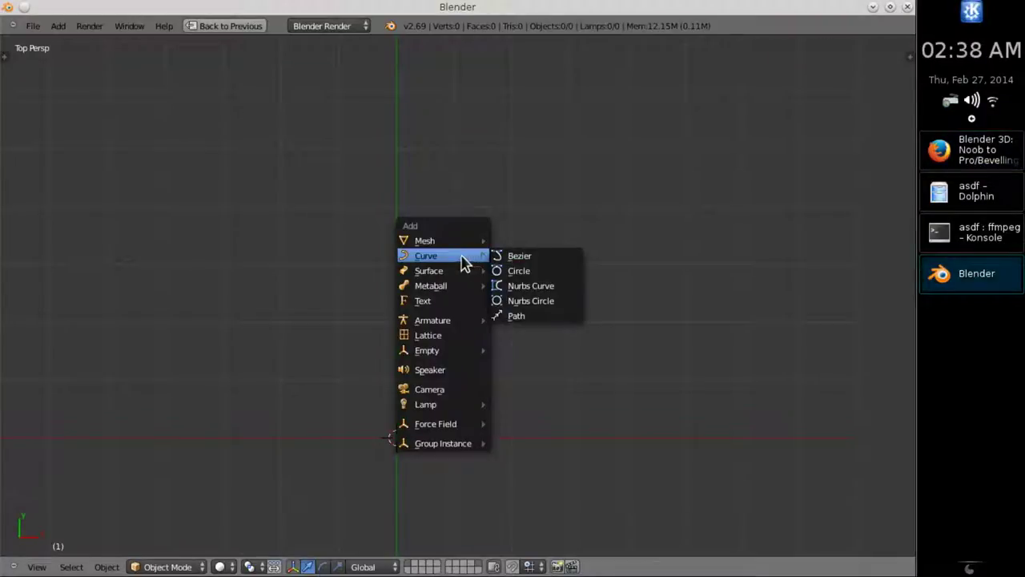
{"action": "left_click", "coordinate": [545, 263]}
{"action": "key", "text": "Tab"}
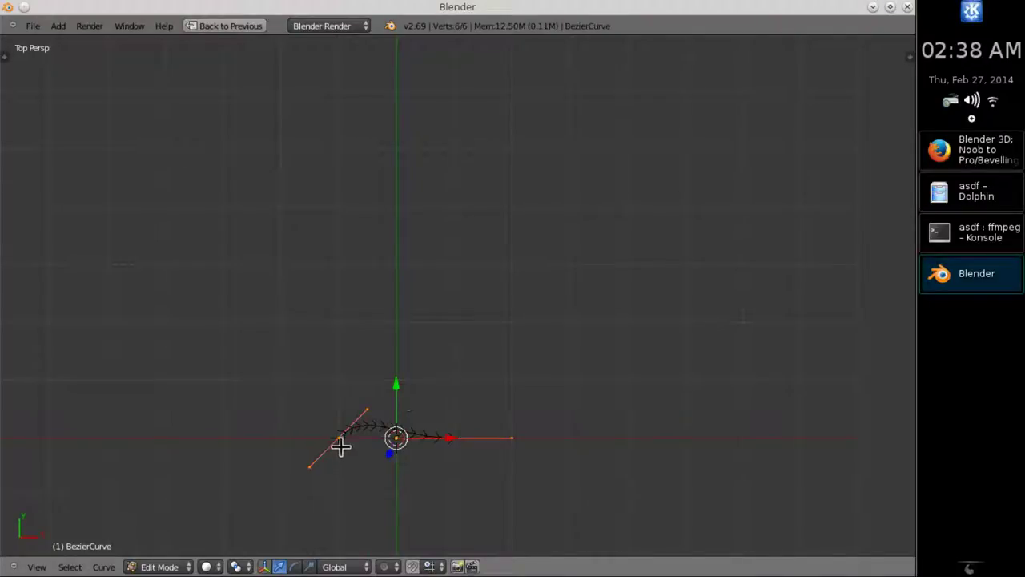
{"action": "right_click", "coordinate": [343, 439]}
{"action": "key", "text": "x"}
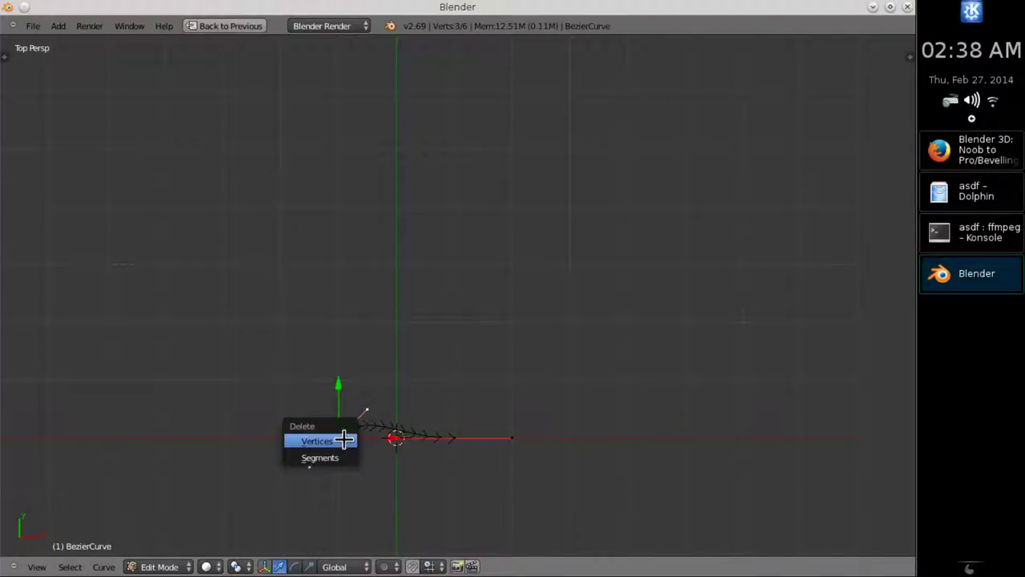
{"action": "left_click", "coordinate": [336, 440]}
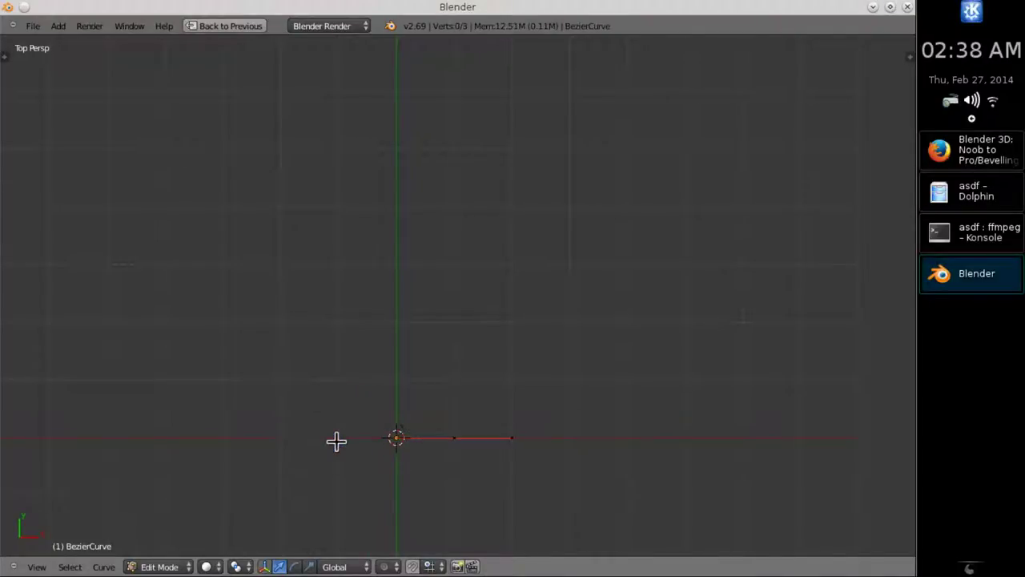
Select the remaining control point and cancel several misplaced extrusion and scale attempts.
{"action": "right_click", "coordinate": [454, 437]}
{"action": "key", "text": "e"}
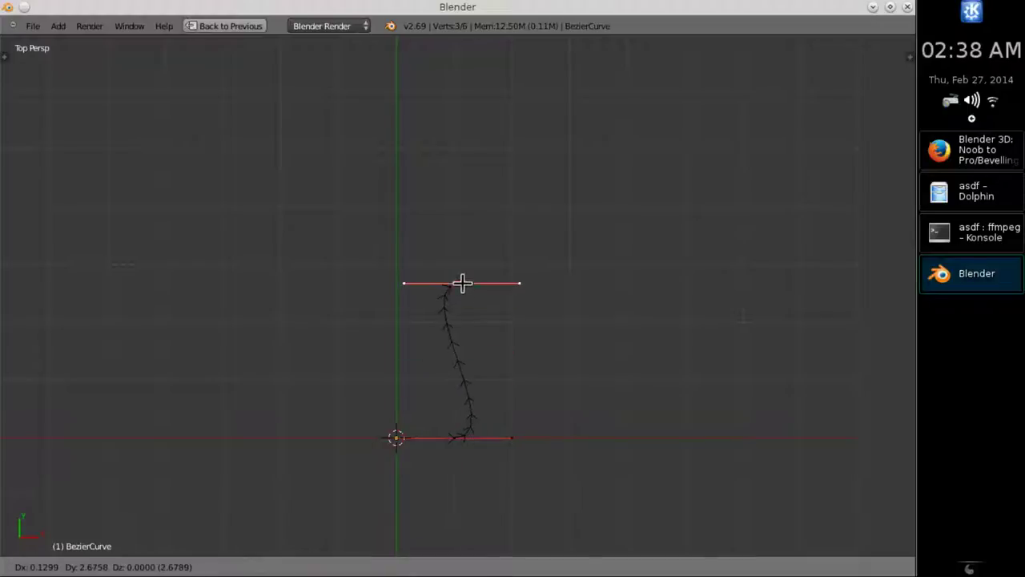
{"action": "key", "text": "Escape"}
{"action": "key", "text": "s"}
{"action": "key", "text": "Escape"}
{"action": "key", "text": "e"}
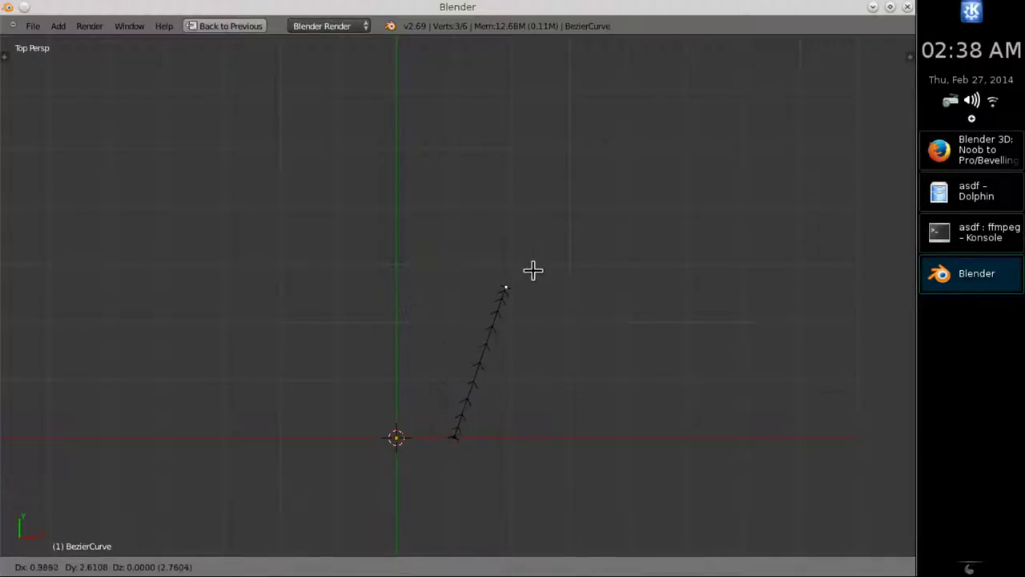
{"action": "key", "text": "Escape"}
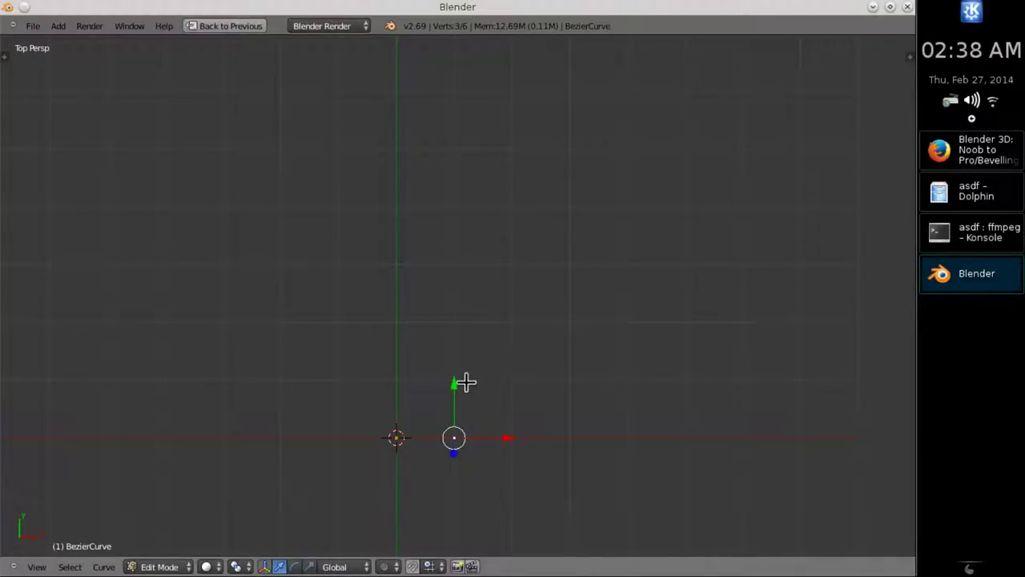
Extrude points straight up, across along X, then down along Y, and frame the curve.
{"action": "key", "text": "e"}
{"action": "left_click", "coordinate": [471, 113]}
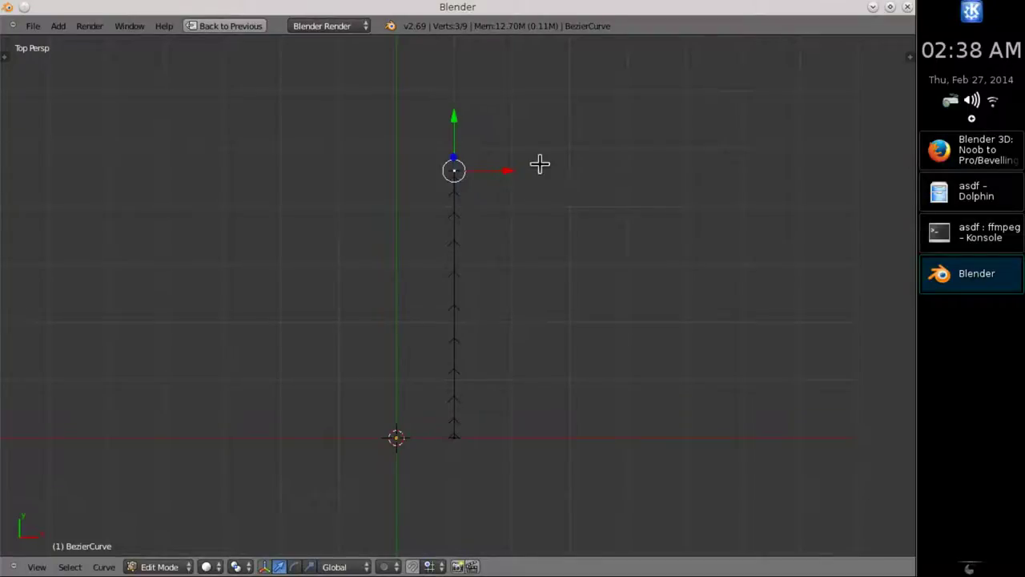
{"action": "key", "text": "e"}
{"action": "key", "text": "x"}
{"action": "left_click", "coordinate": [618, 169]}
{"action": "key", "text": "e"}
{"action": "key", "text": "y"}
{"action": "left_click", "coordinate": [570, 301]}
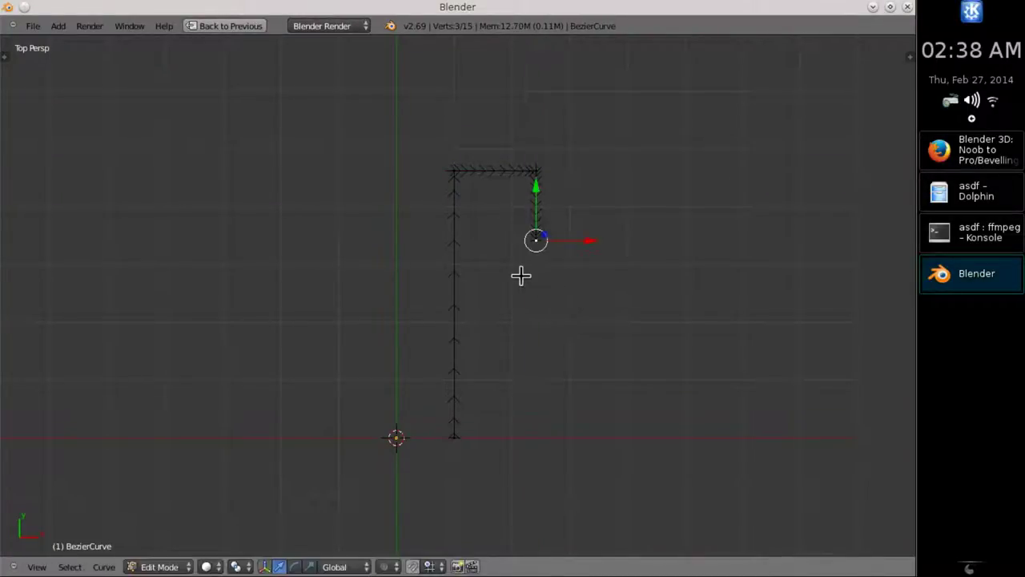
{"action": "scroll", "coordinate": [522, 275], "scroll_direction": "up", "scroll_amount": 4}
{"action": "middle_click_drag", "start_coordinate": [522, 274], "coordinate": [468, 516], "text": "shift"}
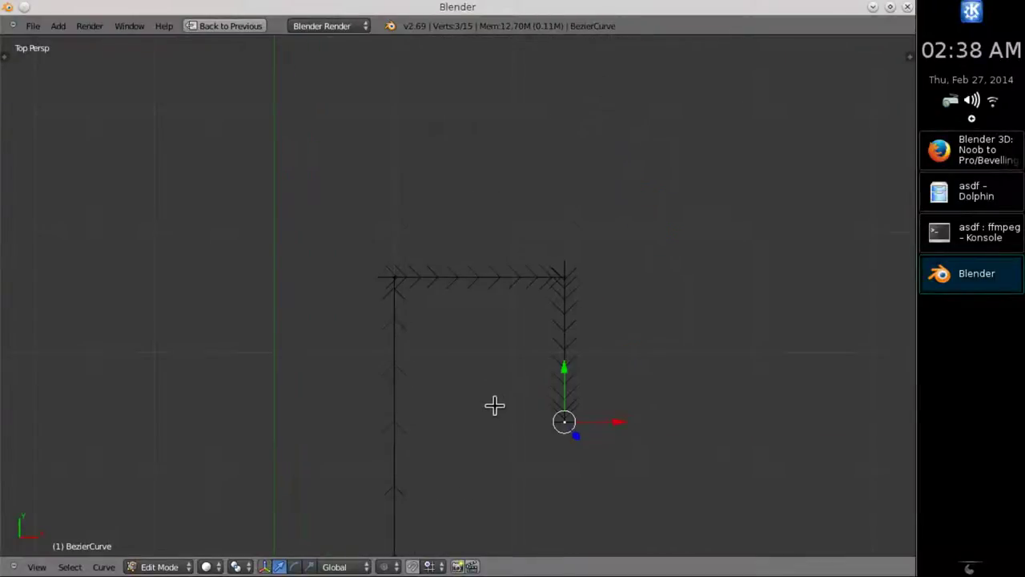
Raise the two top corner points along Y and rotate the left point's handle 180 degrees.
{"action": "right_click", "coordinate": [399, 283]}
{"action": "right_click", "coordinate": [563, 277], "text": "shift"}
{"action": "key", "text": "g"}
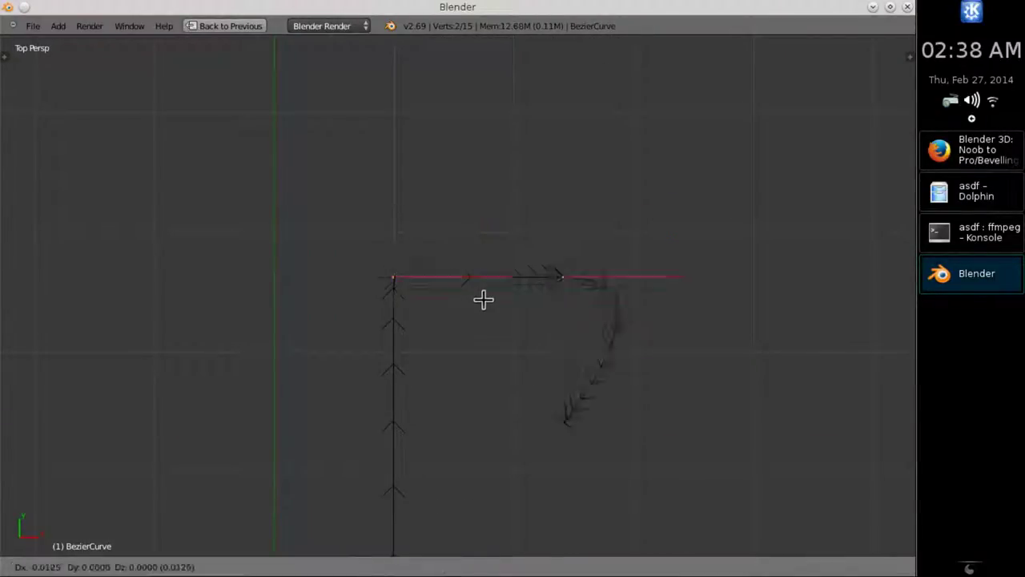
{"action": "key", "text": "y"}
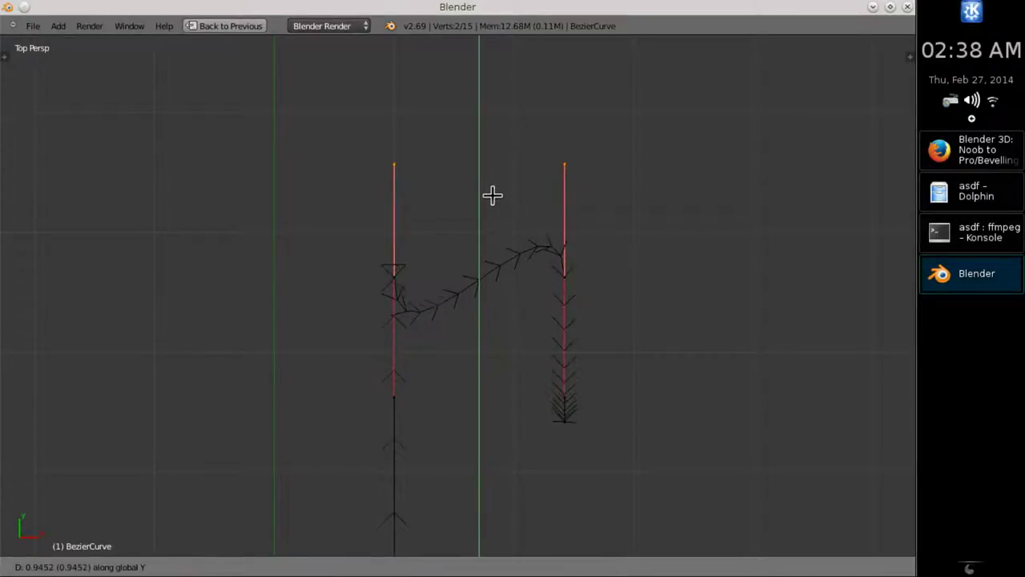
{"action": "left_click", "coordinate": [491, 123]}
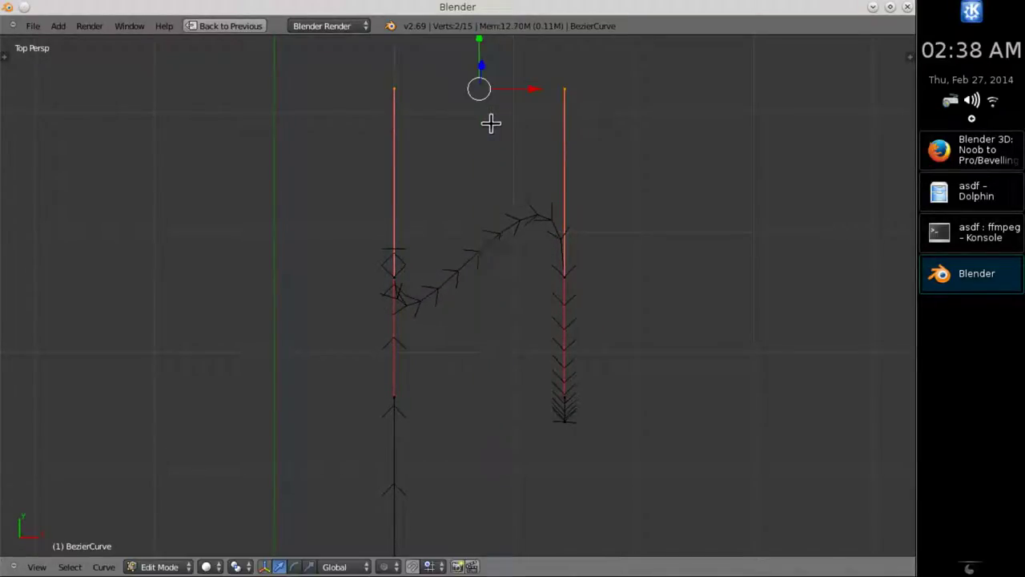
{"action": "right_click", "coordinate": [394, 278]}
{"action": "type", "text": "r180"}
{"action": "key", "text": "Return"}
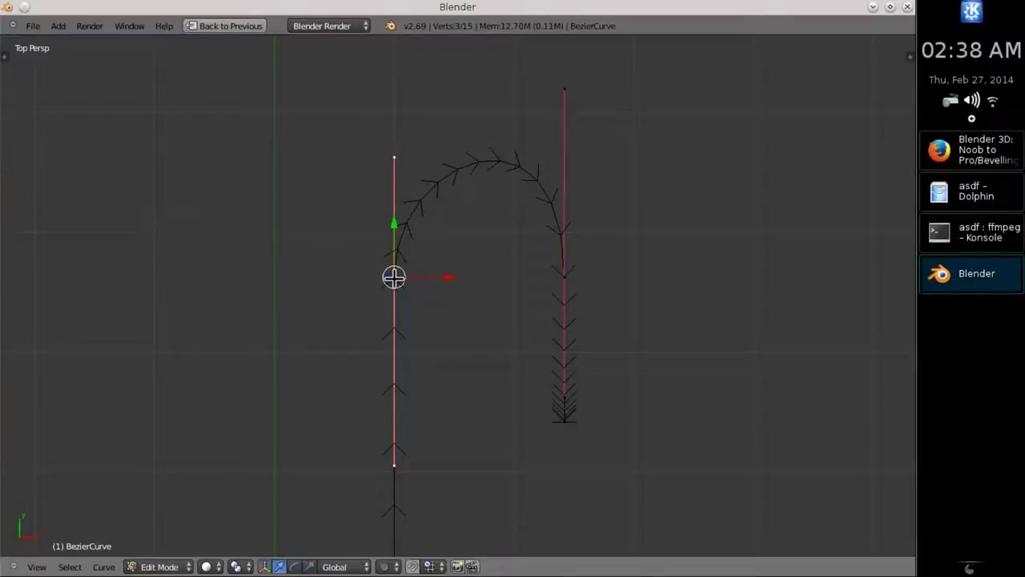
Level the two top points, then a lower point pair, to equal heights with scale Y 0.
{"action": "right_click", "coordinate": [394, 155]}
{"action": "right_click", "coordinate": [564, 90], "text": "shift"}
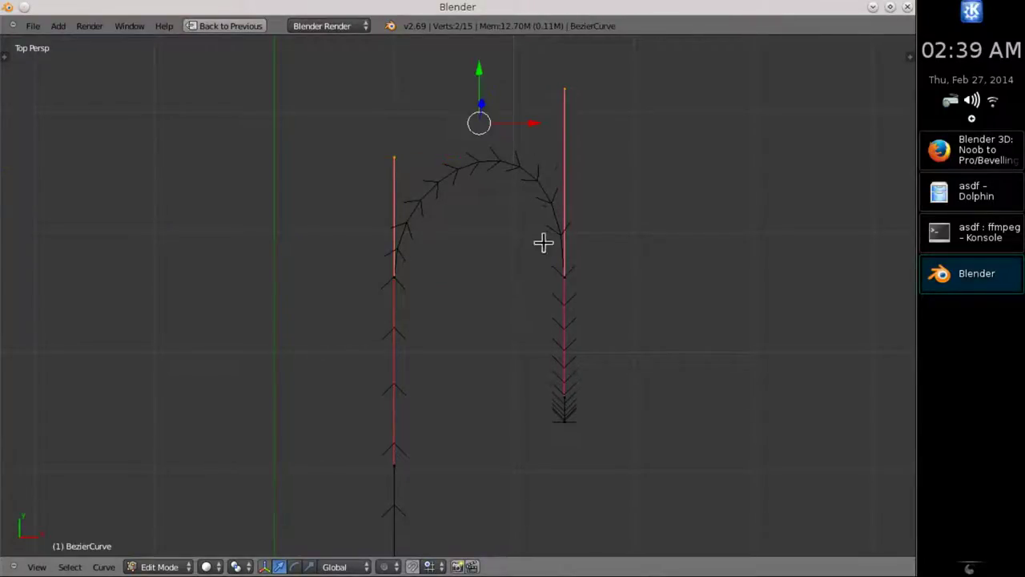
{"action": "type", "text": "sy"}
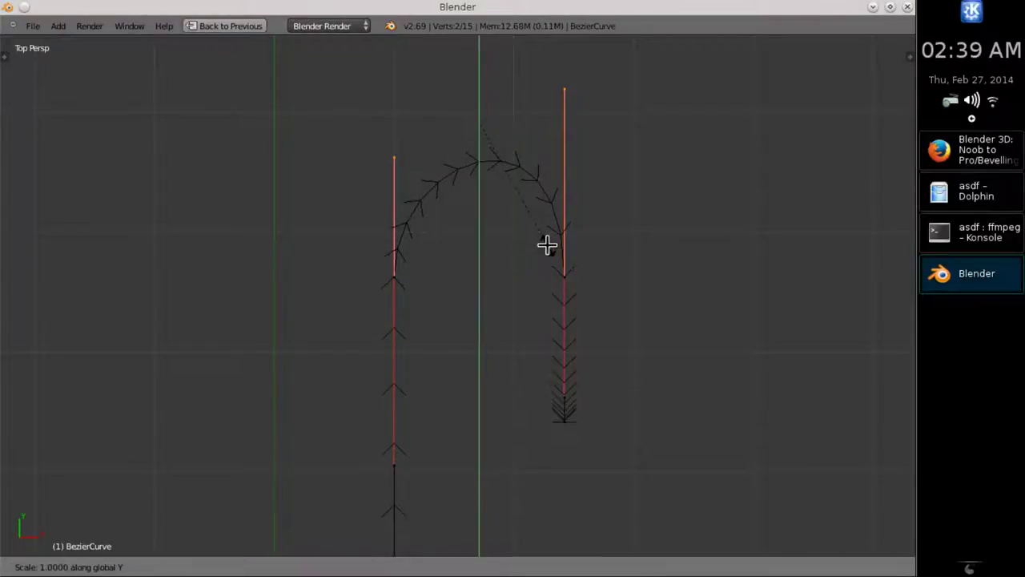
{"action": "type", "text": "0"}
{"action": "key", "text": "Return"}
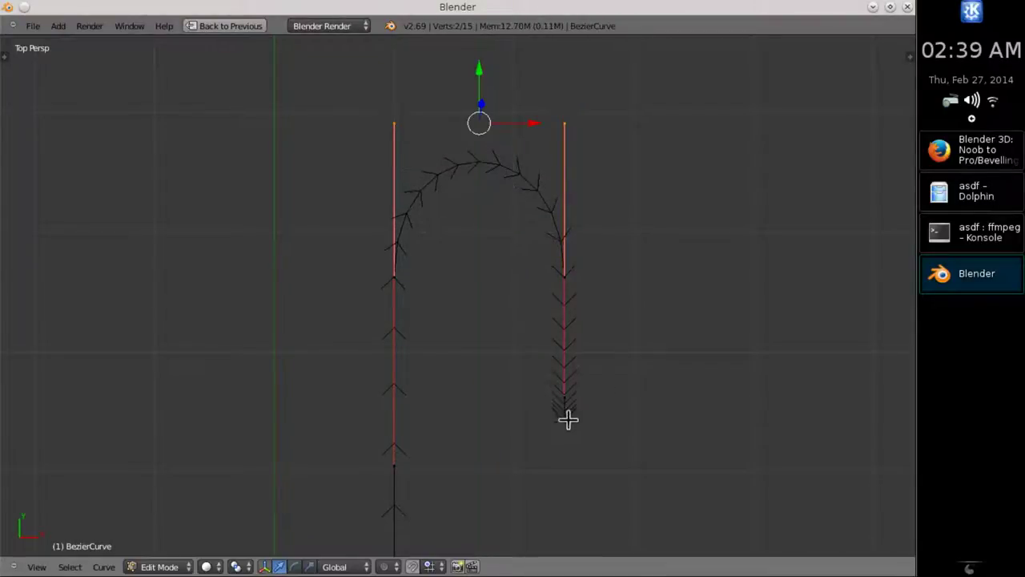
{"action": "right_click", "coordinate": [565, 391]}
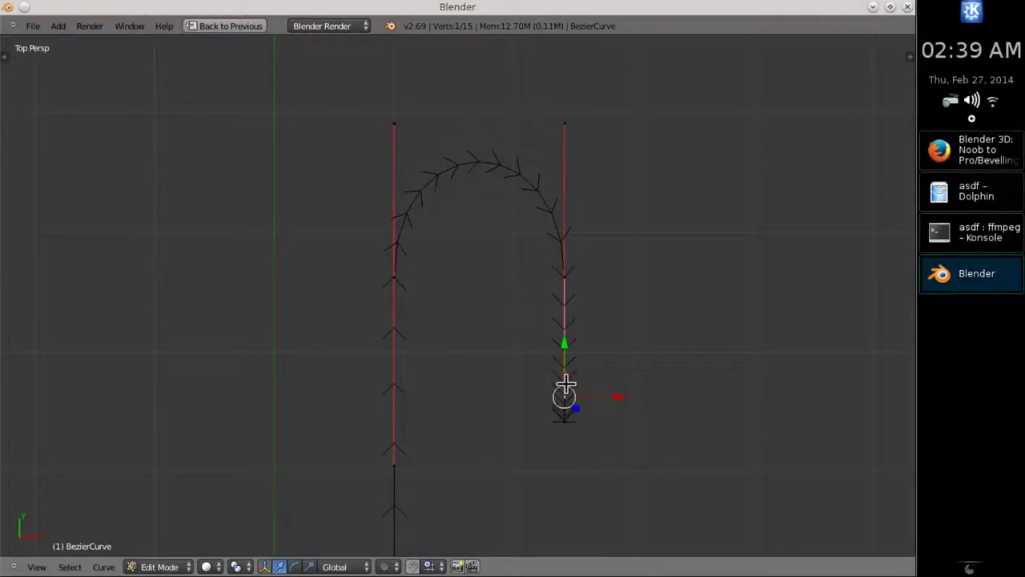
{"action": "right_click", "coordinate": [392, 462], "text": "shift"}
{"action": "type", "text": "sy0"}
{"action": "key", "text": "Return"}
{"action": "key", "text": "Tab"}
{"action": "scroll", "coordinate": [483, 326], "scroll_direction": "down", "scroll_amount": 3}
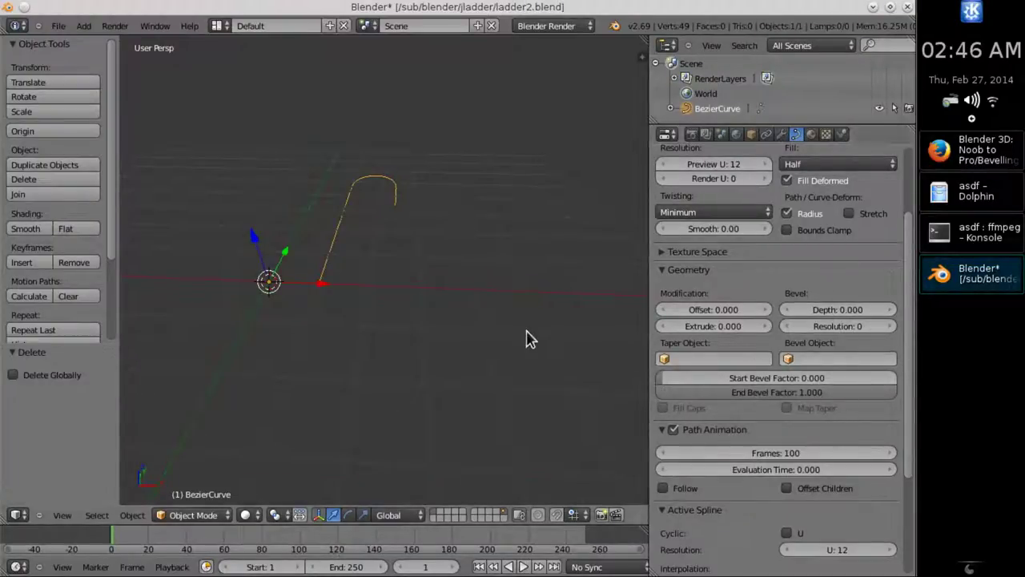
{"action": "key", "text": "shift+a"}
{"action": "mouse_move", "coordinate": [469, 243]}
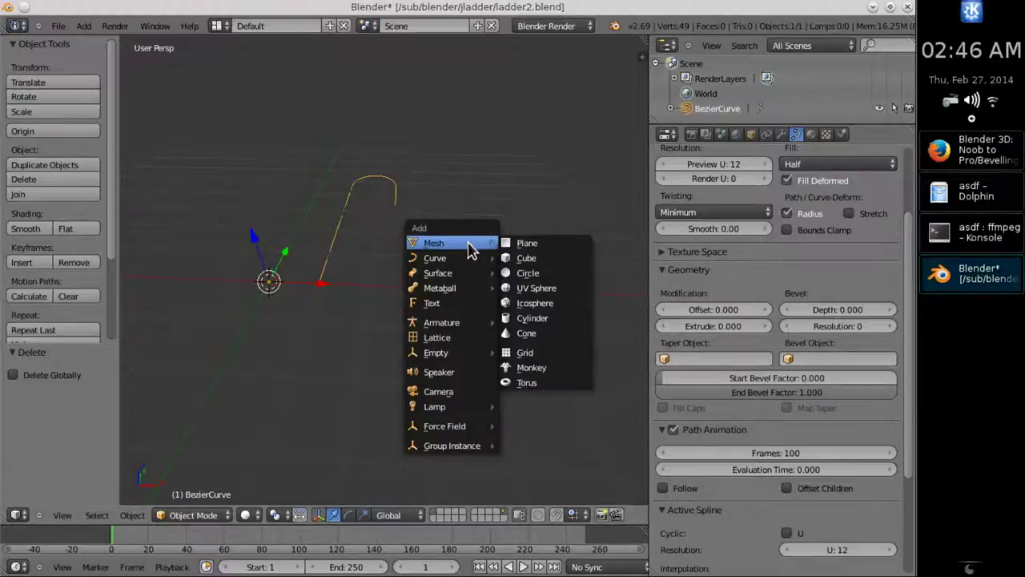
{"action": "left_click", "coordinate": [529, 273]}
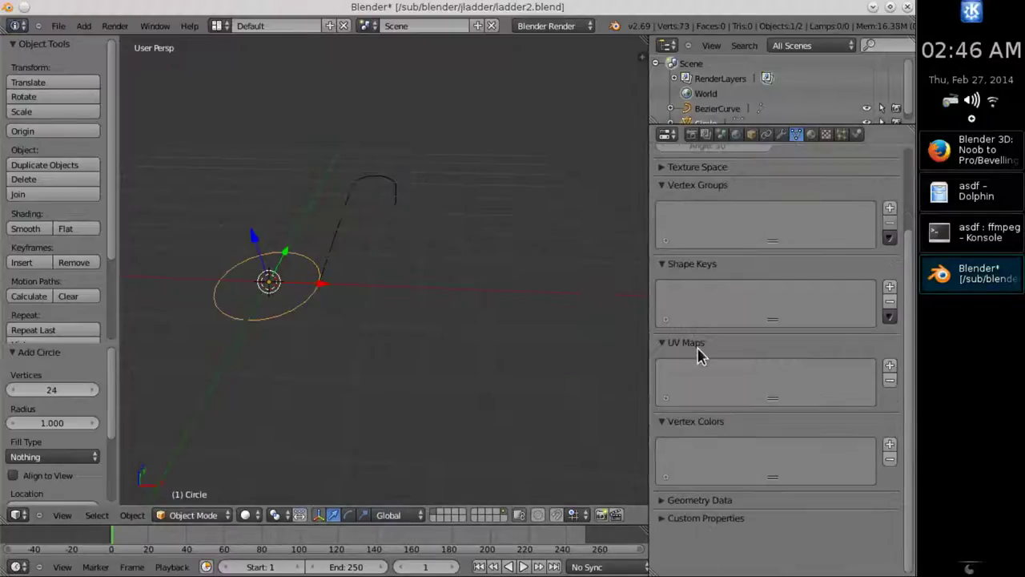
{"action": "right_click", "coordinate": [347, 226]}
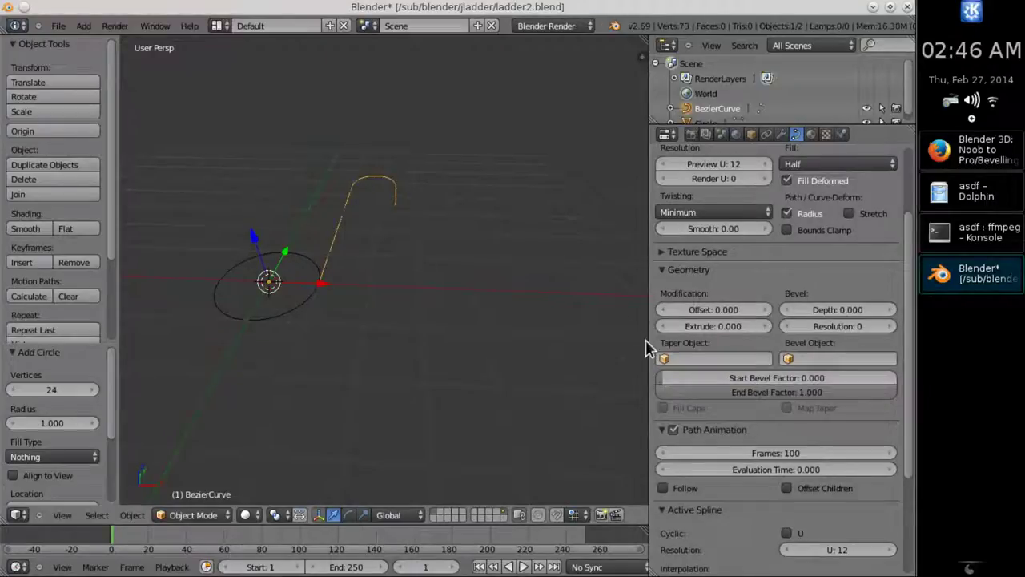
{"action": "left_click", "coordinate": [812, 357]}
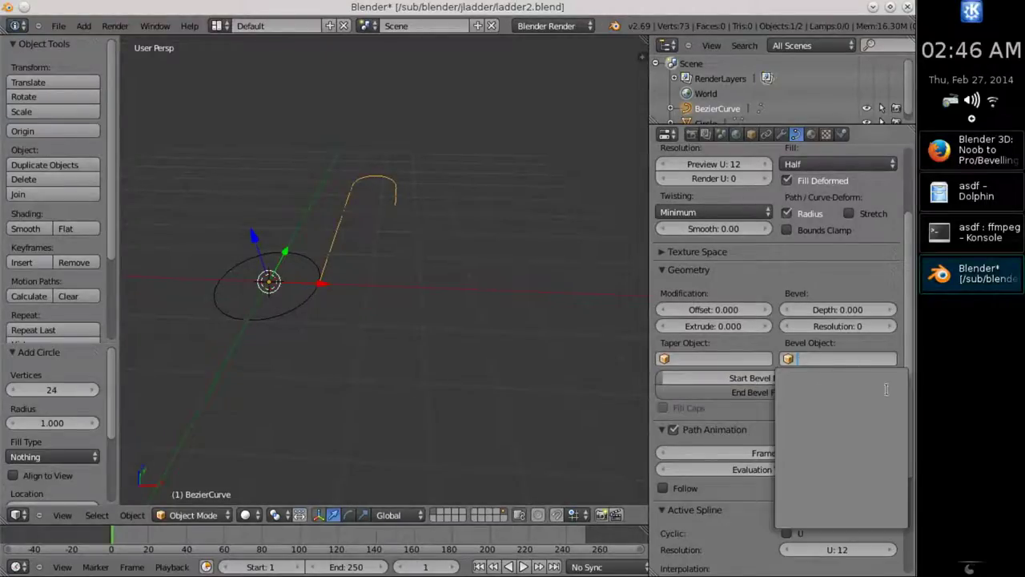
{"action": "right_click", "coordinate": [291, 314]}
{"action": "key", "text": "x"}
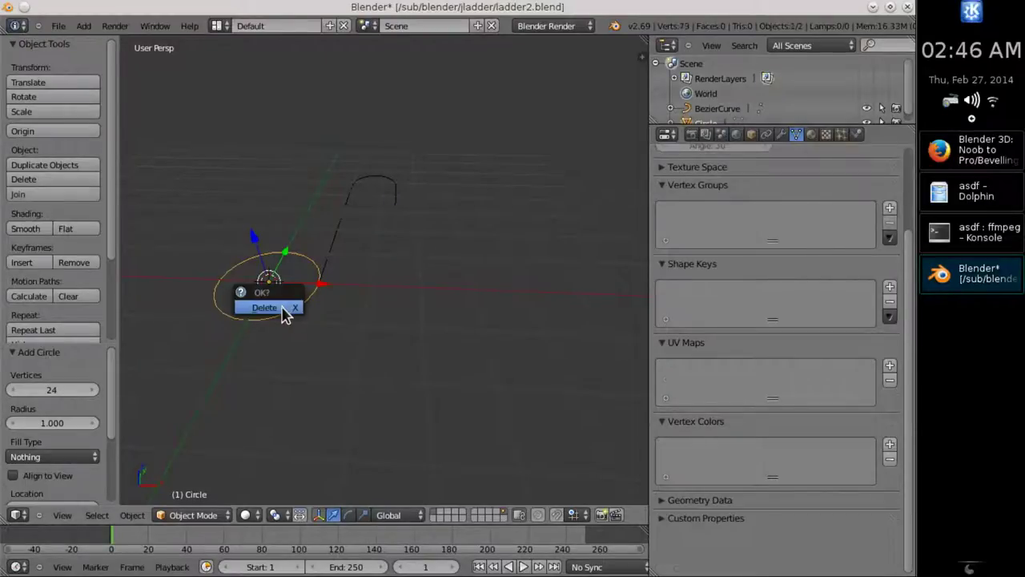
{"action": "left_click", "coordinate": [291, 312]}
Add a Bezier circle scaled to 0.2 and set BezierCircle as the J-curve's bevel object.
{"action": "key", "text": "shift+a"}
{"action": "mouse_move", "coordinate": [296, 293]}
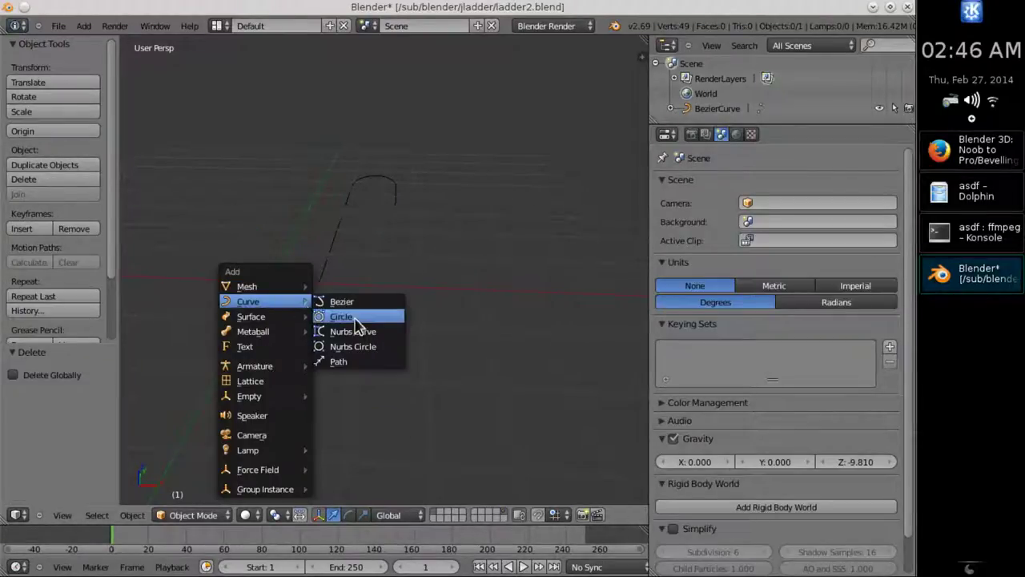
{"action": "left_click", "coordinate": [378, 320]}
{"action": "type", "text": "s.2"}
{"action": "key", "text": "Return"}
{"action": "right_click", "coordinate": [342, 243]}
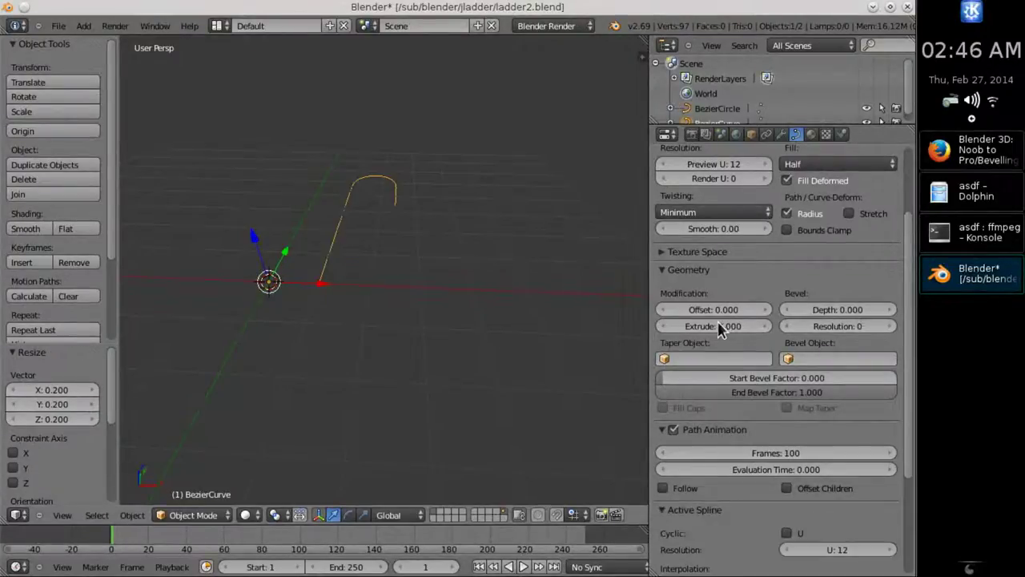
{"action": "left_click", "coordinate": [839, 359]}
{"action": "left_click", "coordinate": [817, 382]}
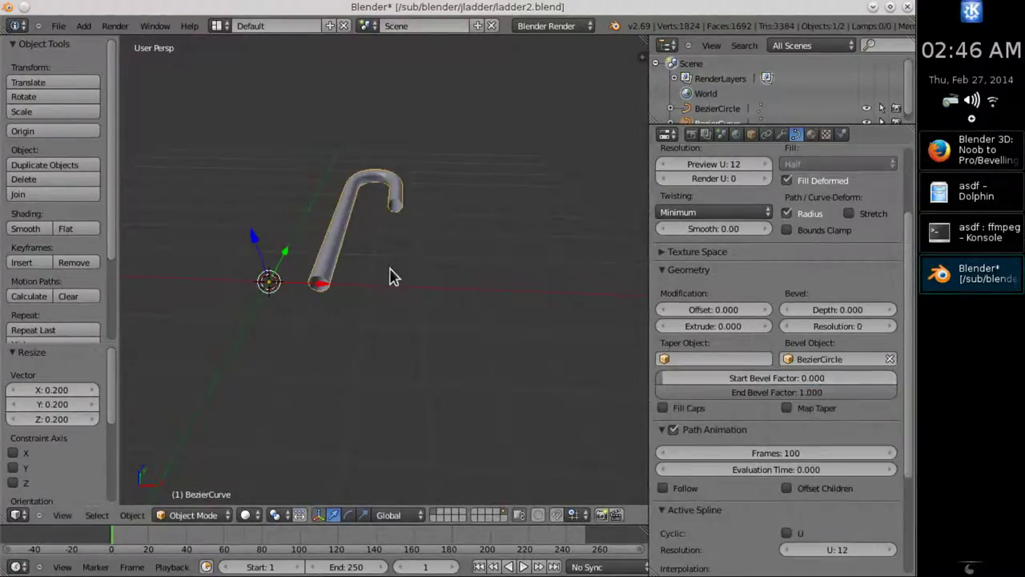
Set the bevel circle's preview resolution to 3, then reselect the J-shaped tube.
{"action": "scroll", "coordinate": [375, 338], "scroll_direction": "up", "scroll_amount": 3}
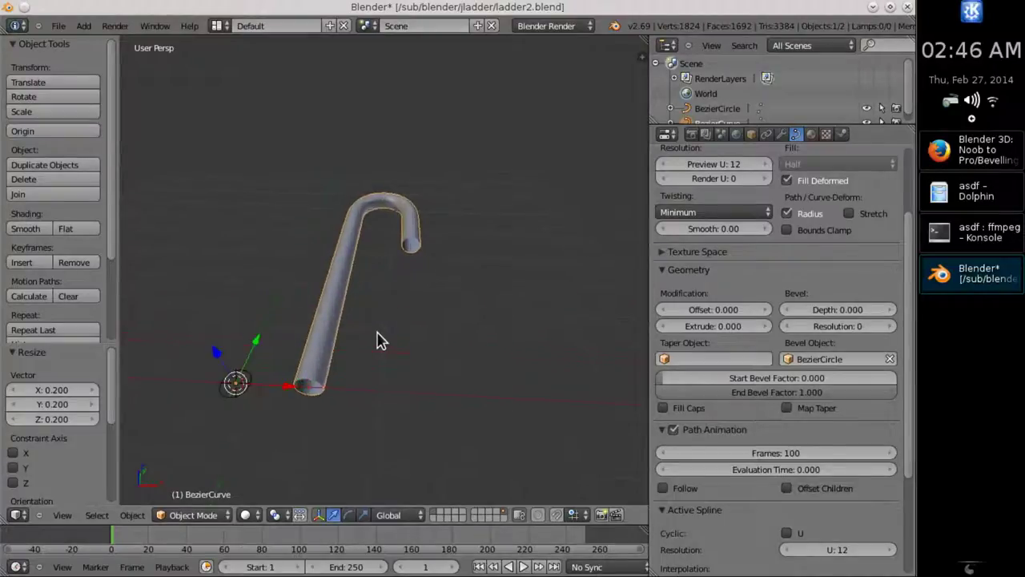
{"action": "right_click", "coordinate": [209, 400]}
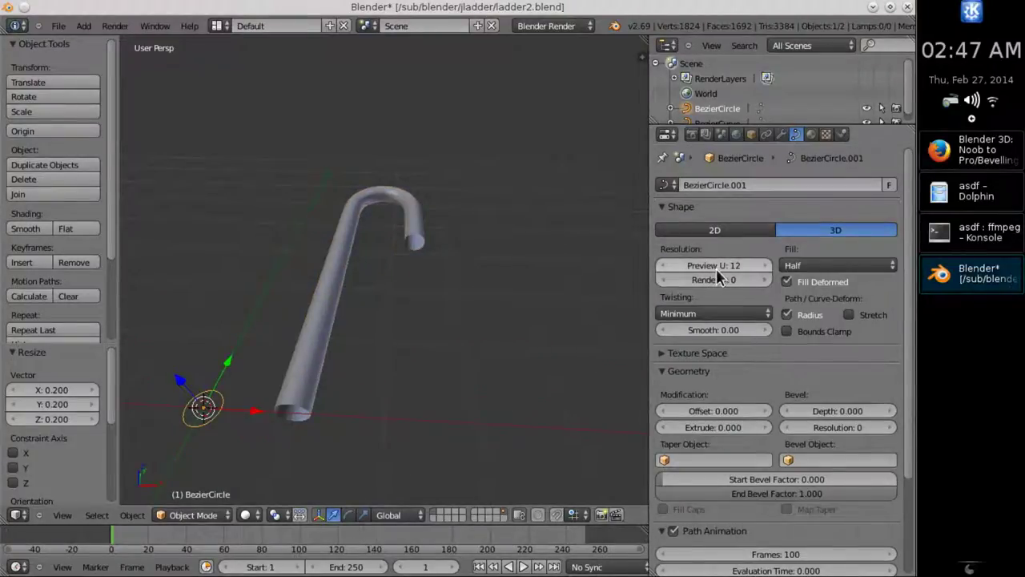
{"action": "left_click_drag", "start_coordinate": [713, 271], "coordinate": [695, 272]}
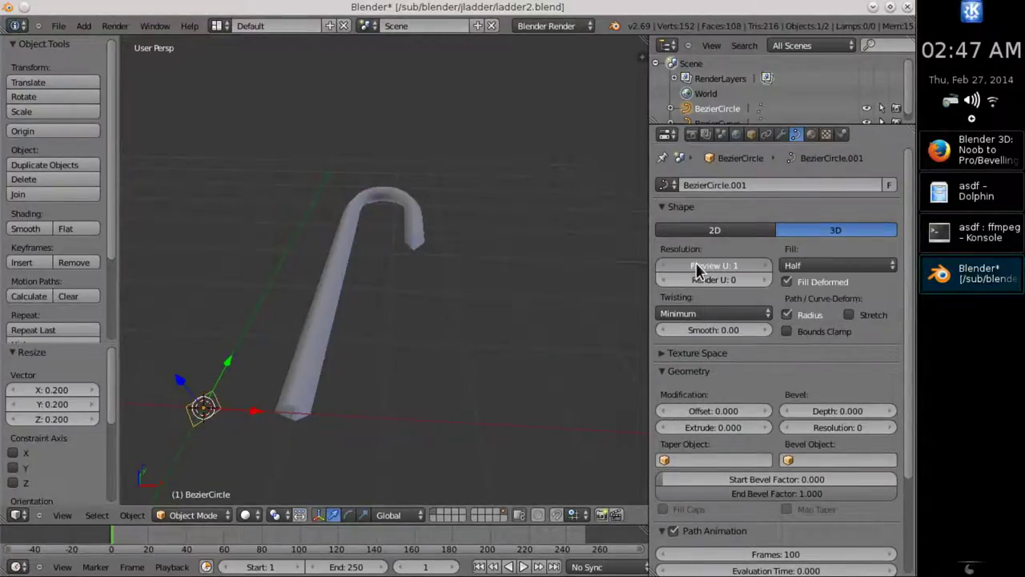
{"action": "left_click", "coordinate": [766, 269]}
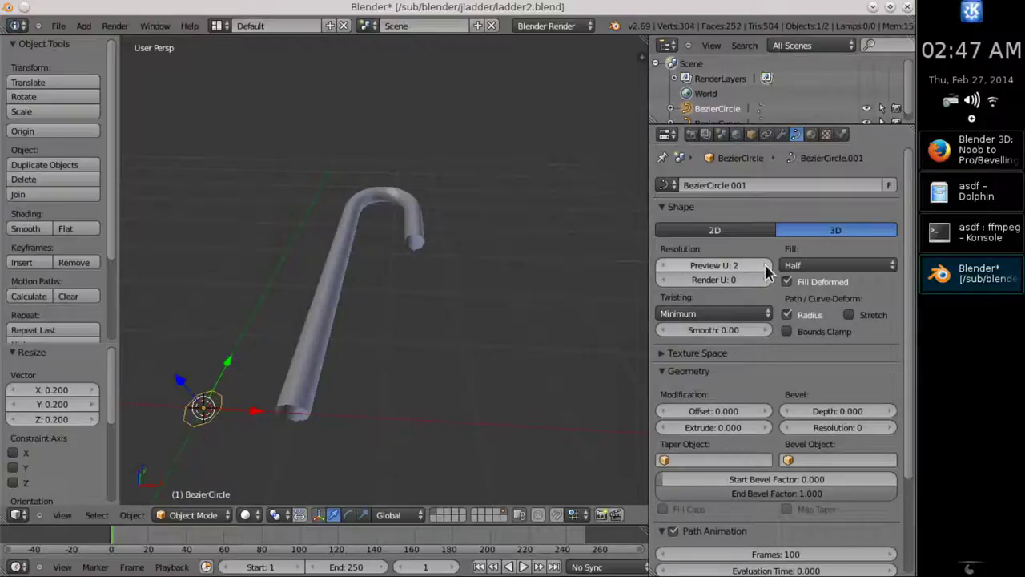
{"action": "left_click", "coordinate": [766, 270]}
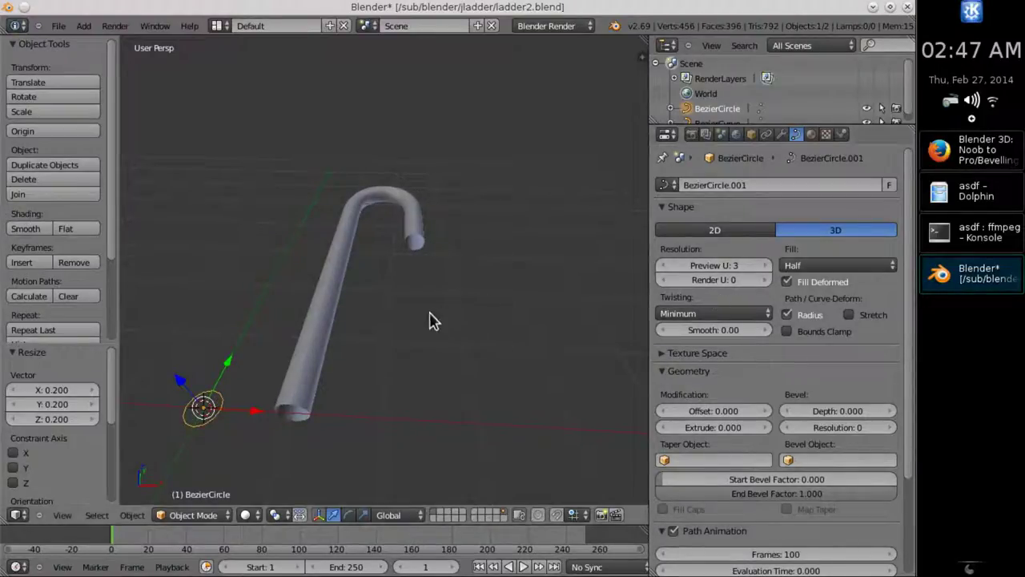
{"action": "right_click", "coordinate": [317, 335]}
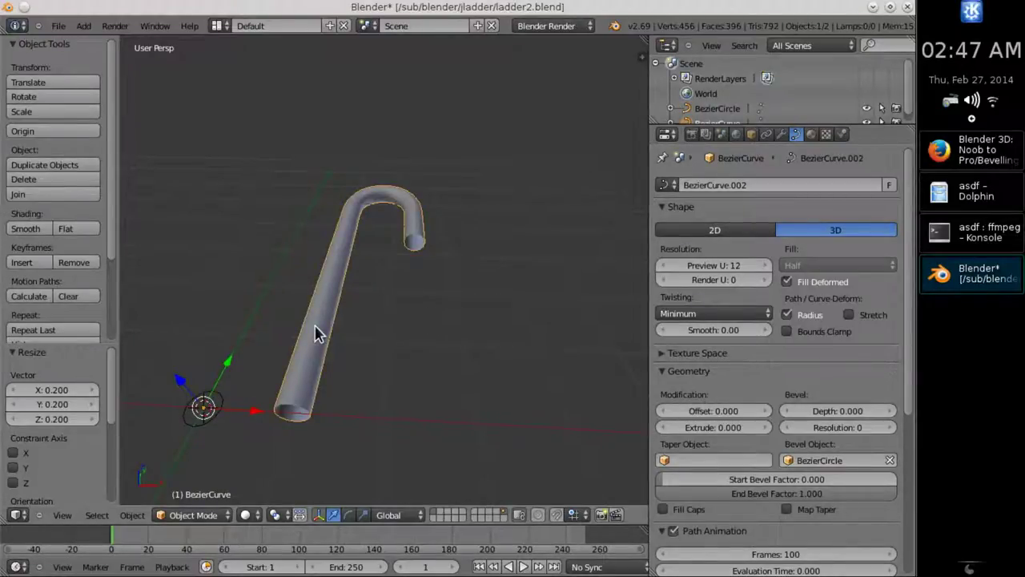
Convert the tube to a mesh with Keep Original on, inspecting its end in Edit Mode.
{"action": "key", "text": "alt+c"}
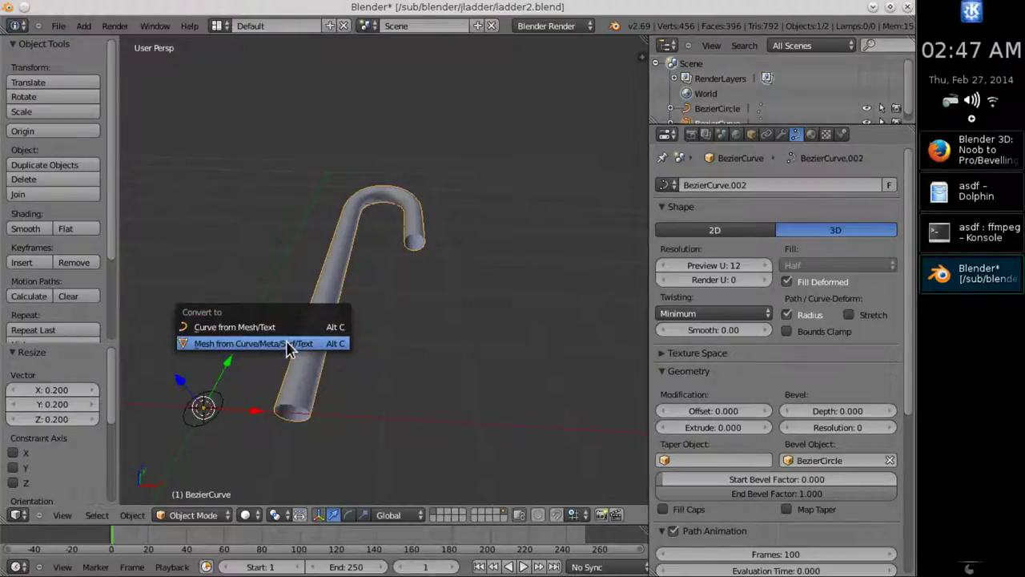
{"action": "left_click", "coordinate": [306, 353]}
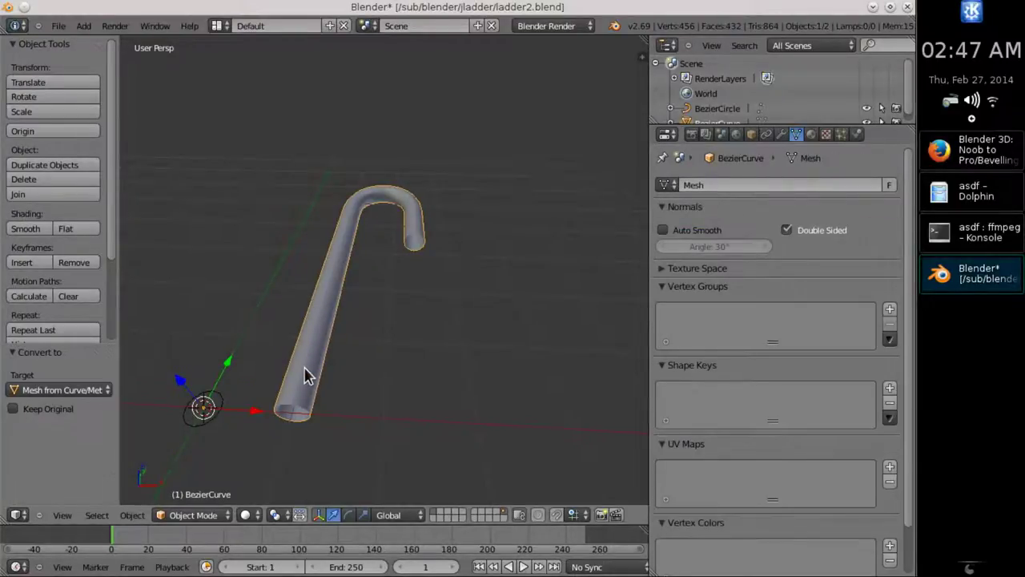
{"action": "key", "text": "Tab"}
{"action": "scroll", "coordinate": [305, 367], "scroll_direction": "up", "scroll_amount": 2}
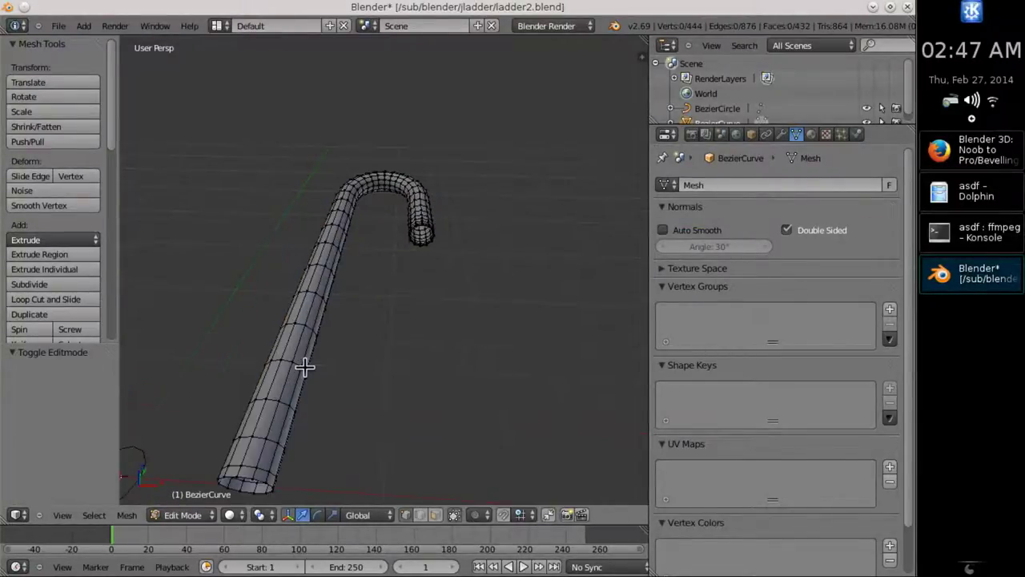
{"action": "middle_click_drag", "start_coordinate": [306, 367], "coordinate": [347, 224]}
{"action": "scroll", "coordinate": [348, 223], "scroll_direction": "up", "scroll_amount": 2}
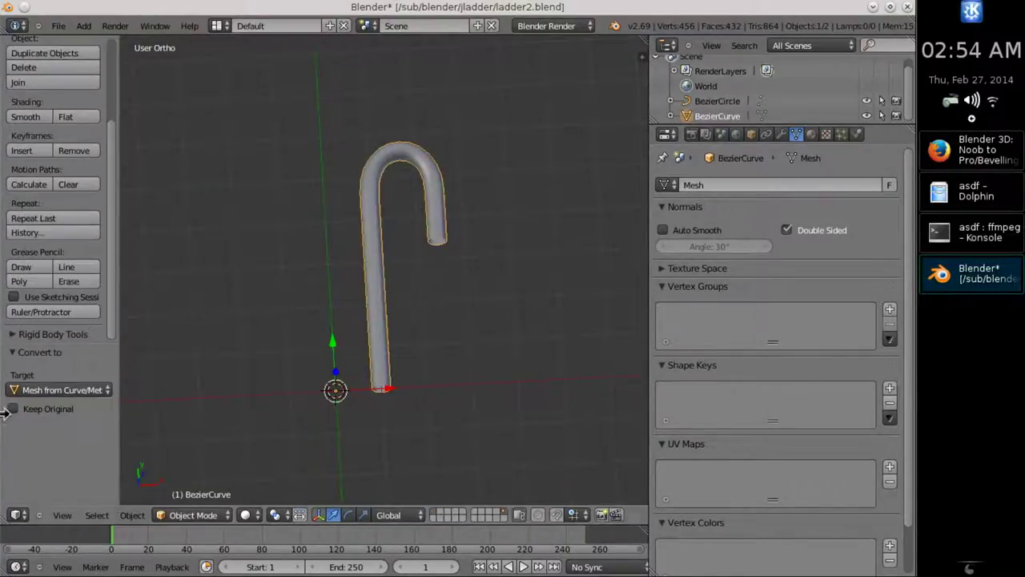
{"action": "left_click", "coordinate": [14, 409]}
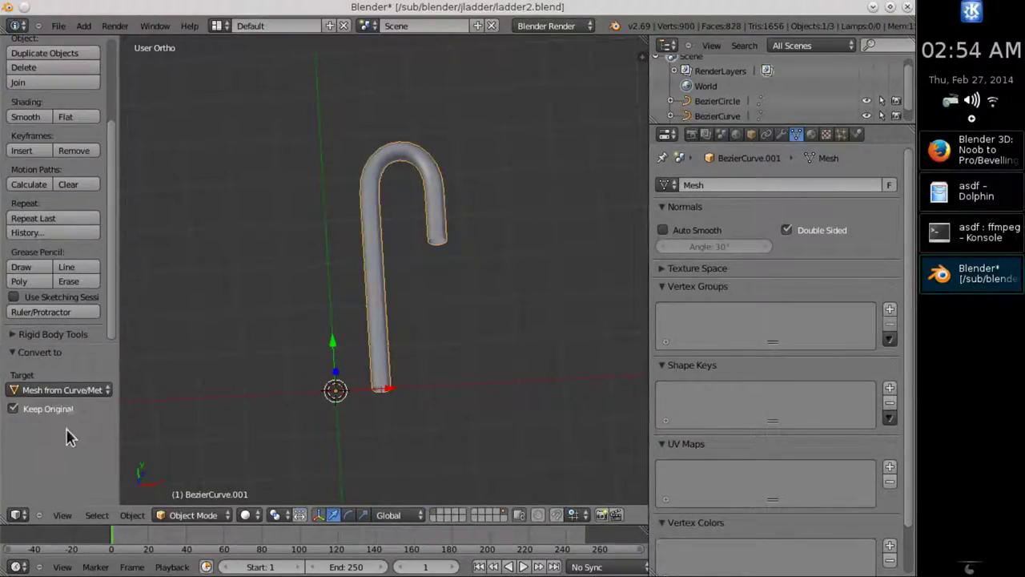
Switch to orthographic view and box-select the tube's bottom edge ring.
{"action": "left_click", "coordinate": [61, 516]}
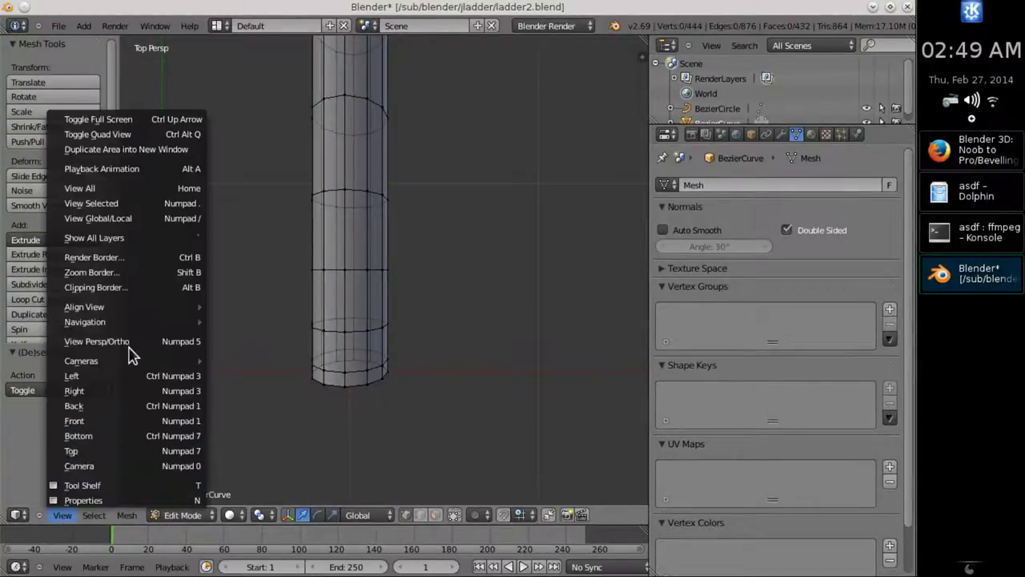
{"action": "left_click", "coordinate": [128, 343]}
{"action": "key", "text": "b"}
{"action": "left_click_drag", "start_coordinate": [281, 371], "coordinate": [435, 419]}
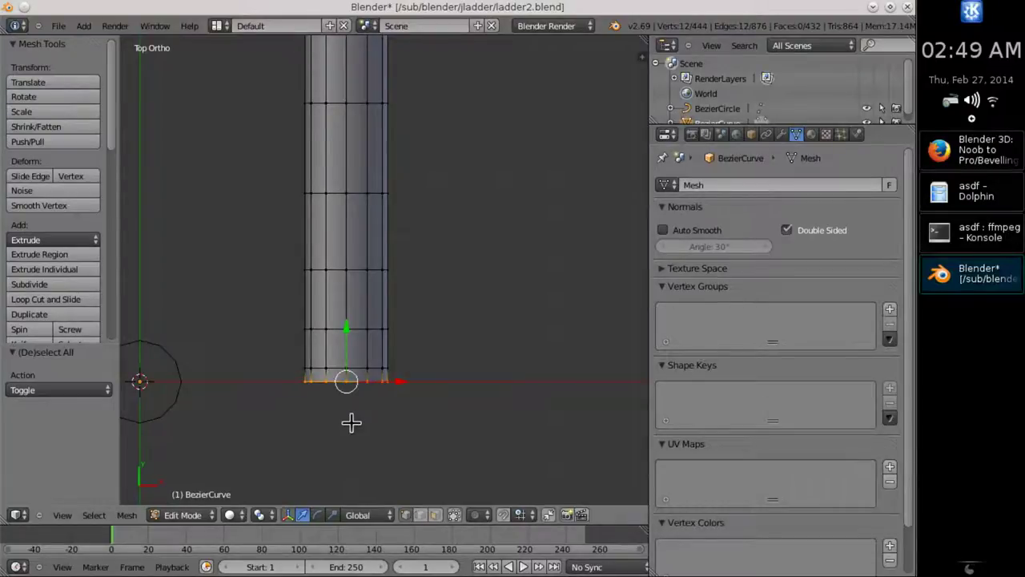
{"action": "middle_click_drag", "start_coordinate": [351, 423], "coordinate": [401, 385]}
Extrude the ring, scale it to 0.7, lower it, and fill it with a cap face.
{"action": "key", "text": "e"}
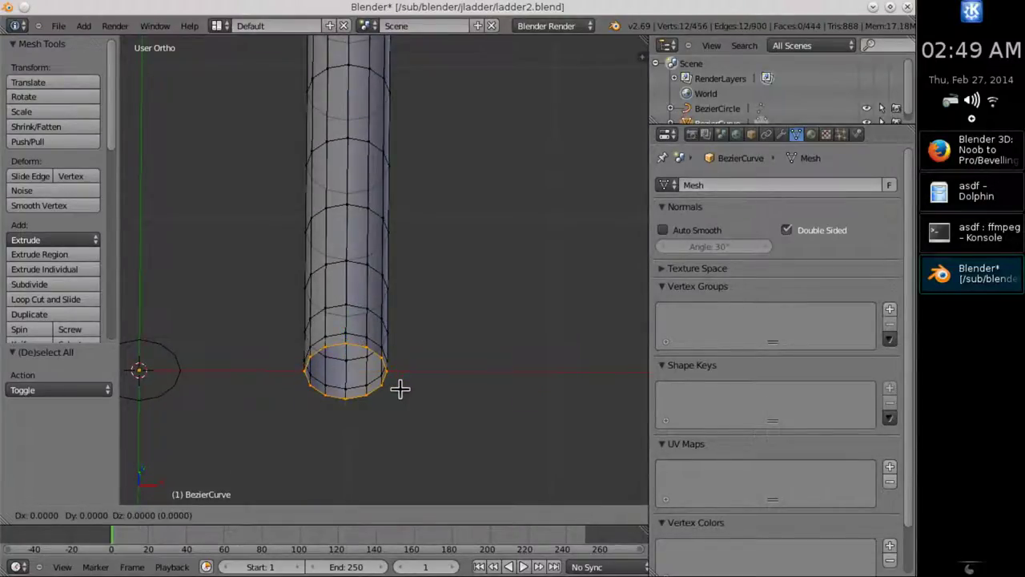
{"action": "right_click", "coordinate": [400, 389]}
{"action": "type", "text": "s.7"}
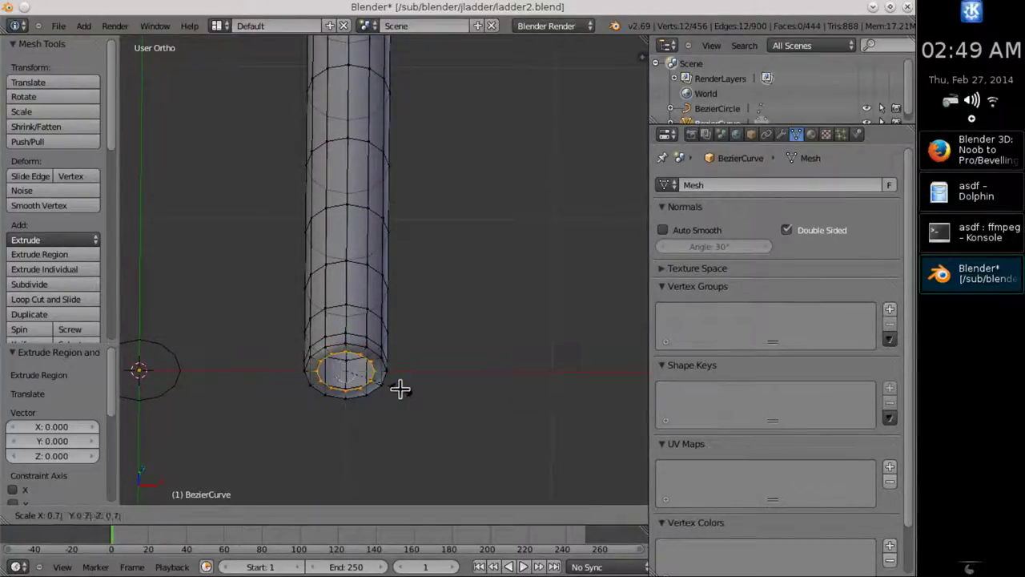
{"action": "key", "text": "Return"}
{"action": "key", "text": "g"}
{"action": "left_click", "coordinate": [395, 413]}
{"action": "key", "text": "f"}
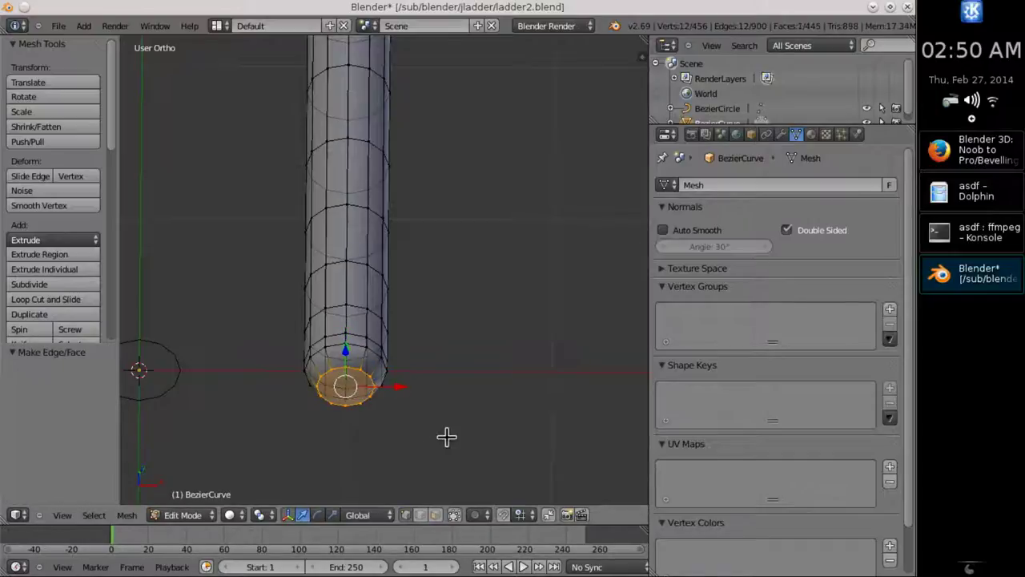
{"action": "key", "text": "Tab"}
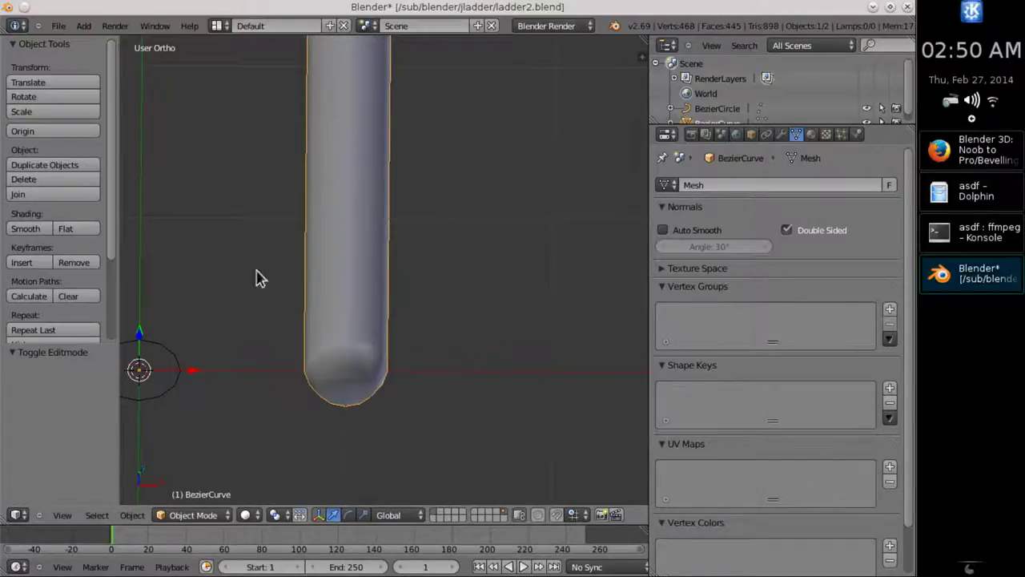
Shade the tube smooth and place a linked copy 1 unit higher on Z.
{"action": "left_click", "coordinate": [25, 228]}
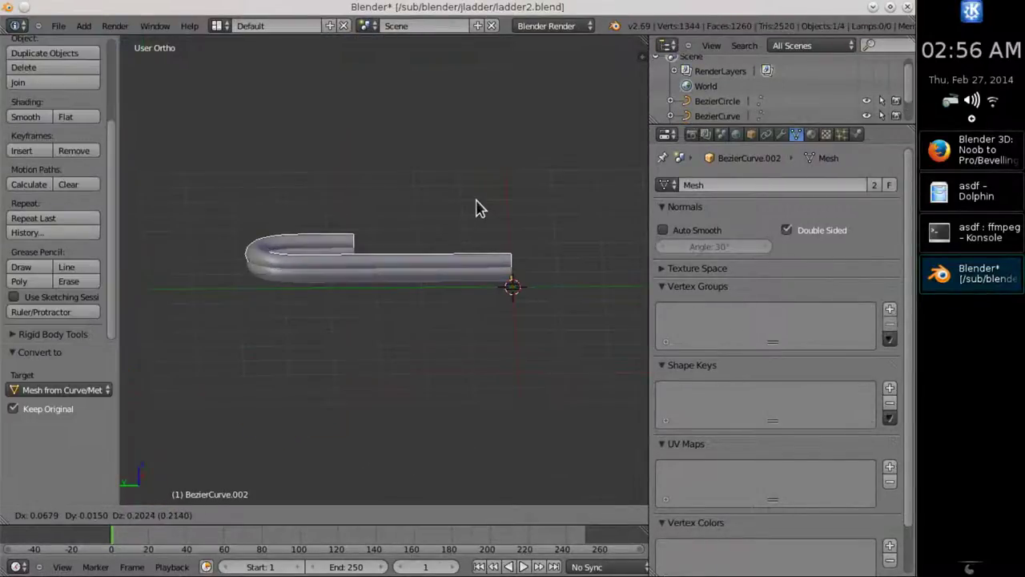
{"action": "key", "text": "z"}
{"action": "key", "text": "1"}
{"action": "key", "text": "Return"}
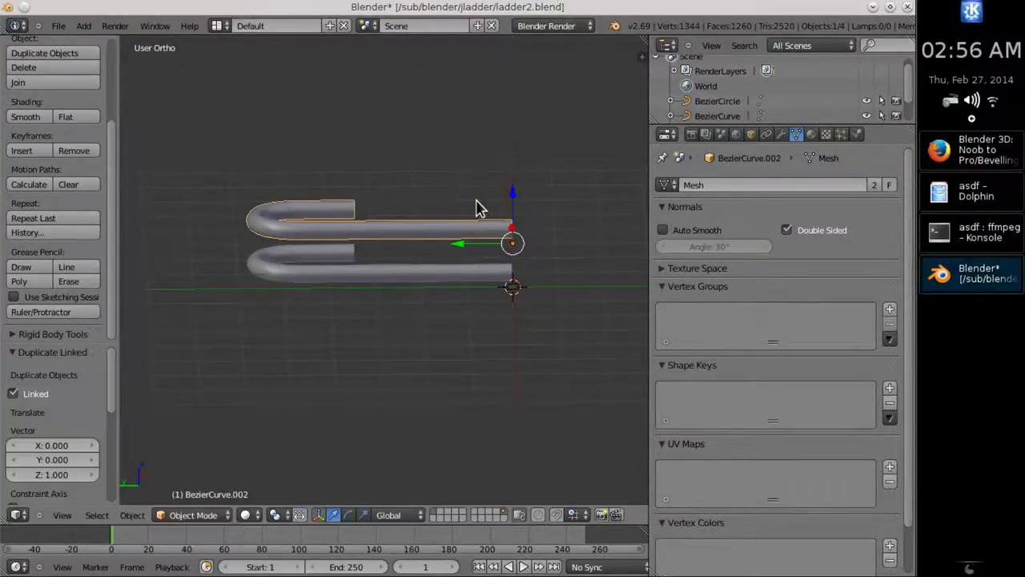
Add a cylinder with radius 0.1 and depth 1, and move it upward.
{"action": "key", "text": "shift+a"}
{"action": "mouse_move", "coordinate": [526, 275]}
{"action": "left_click", "coordinate": [583, 365]}
{"action": "left_click", "coordinate": [53, 423]}
{"action": "type", "text": ".1"}
{"action": "key", "text": "Return"}
{"action": "left_click", "coordinate": [51, 457]}
{"action": "type", "text": "1"}
{"action": "key", "text": "Return"}
{"action": "key", "text": "g"}
{"action": "left_click", "coordinate": [492, 325]}
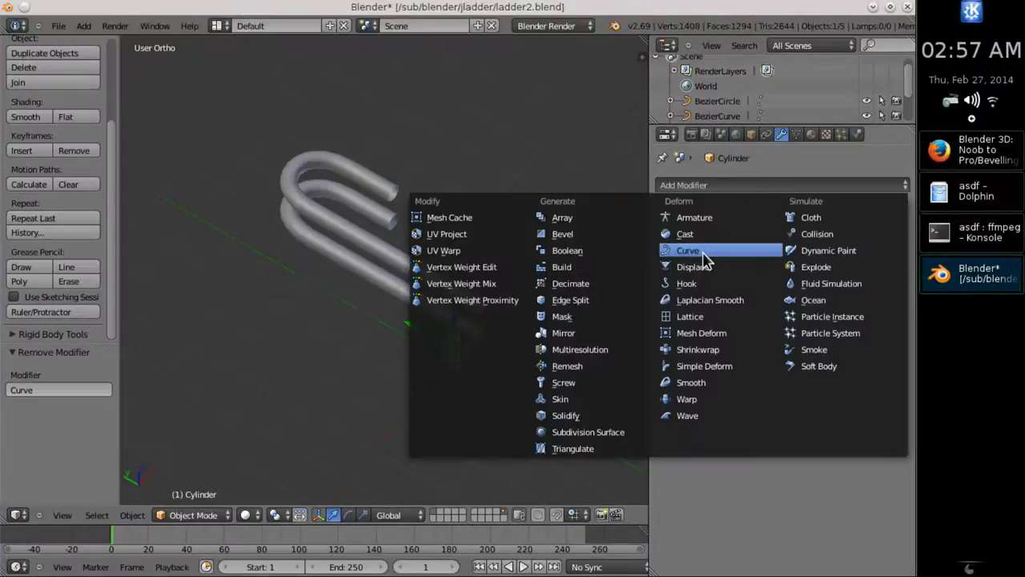
Add a Curve modifier to the cylinder that follows BezierCurve.
{"action": "left_click", "coordinate": [689, 250]}
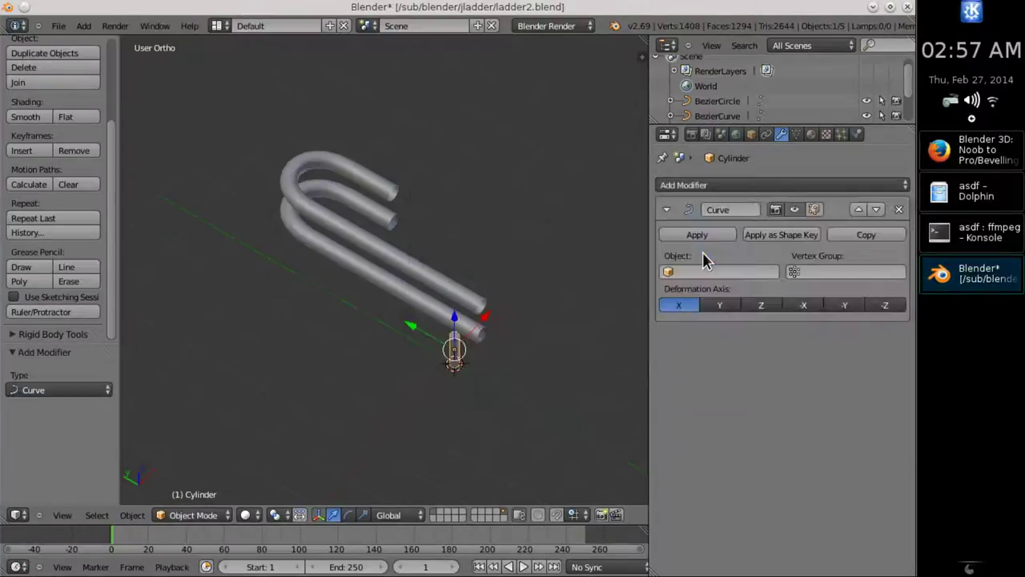
{"action": "left_click", "coordinate": [675, 271]}
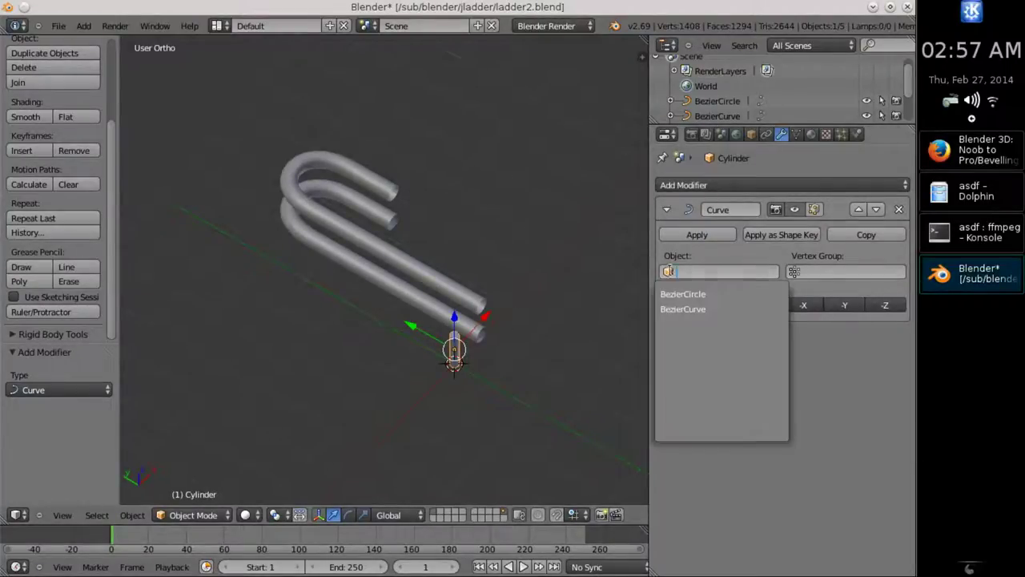
{"action": "left_click", "coordinate": [713, 308]}
Test deformation axes Y and X with trial moves, ending on the Z axis.
{"action": "key", "text": "g"}
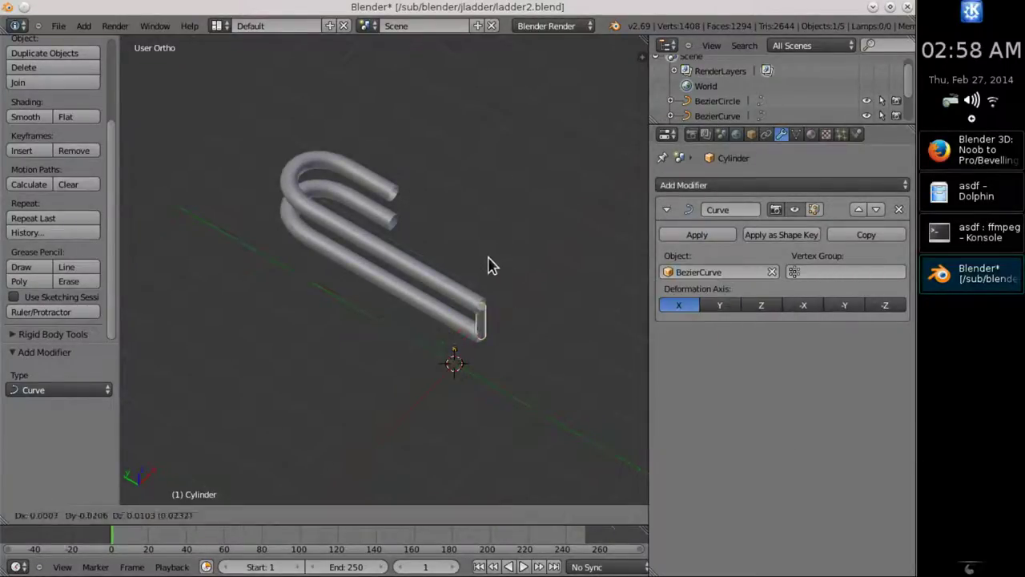
{"action": "key", "text": "x"}
{"action": "key", "text": "Escape"}
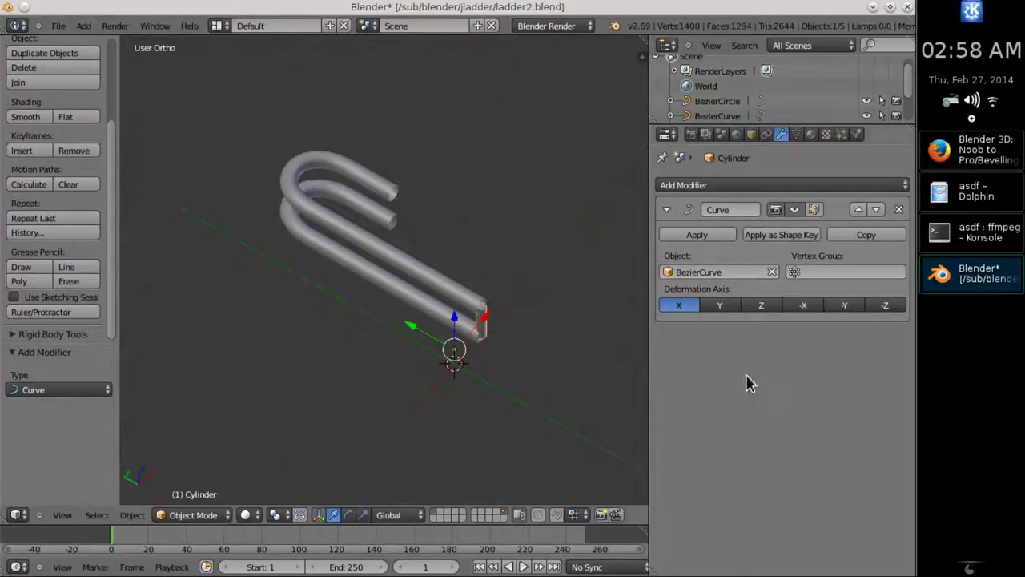
{"action": "left_click", "coordinate": [719, 305]}
{"action": "key", "text": "g"}
{"action": "key", "text": "y"}
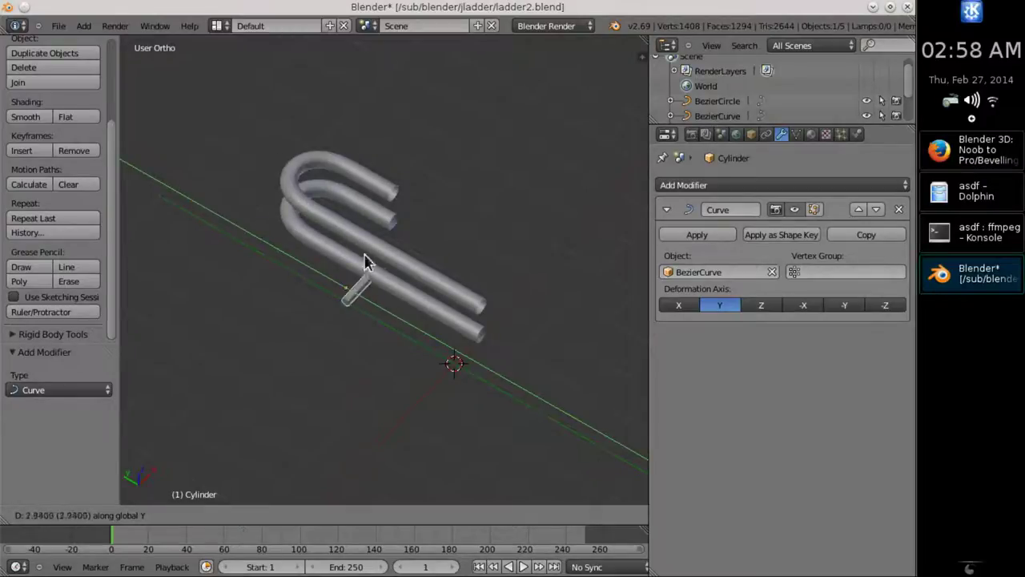
{"action": "key", "text": "Escape"}
{"action": "left_click", "coordinate": [678, 305]}
{"action": "left_click", "coordinate": [755, 309]}
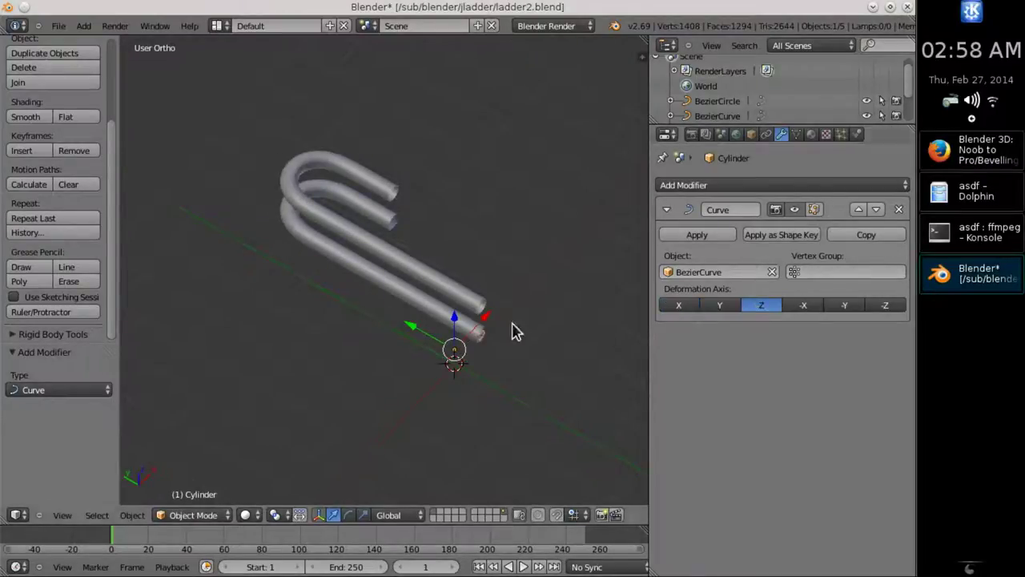
Trial-move the cylinder along Z, then set the Curve deformation axis back to X.
{"action": "key", "text": "g"}
{"action": "key", "text": "z"}
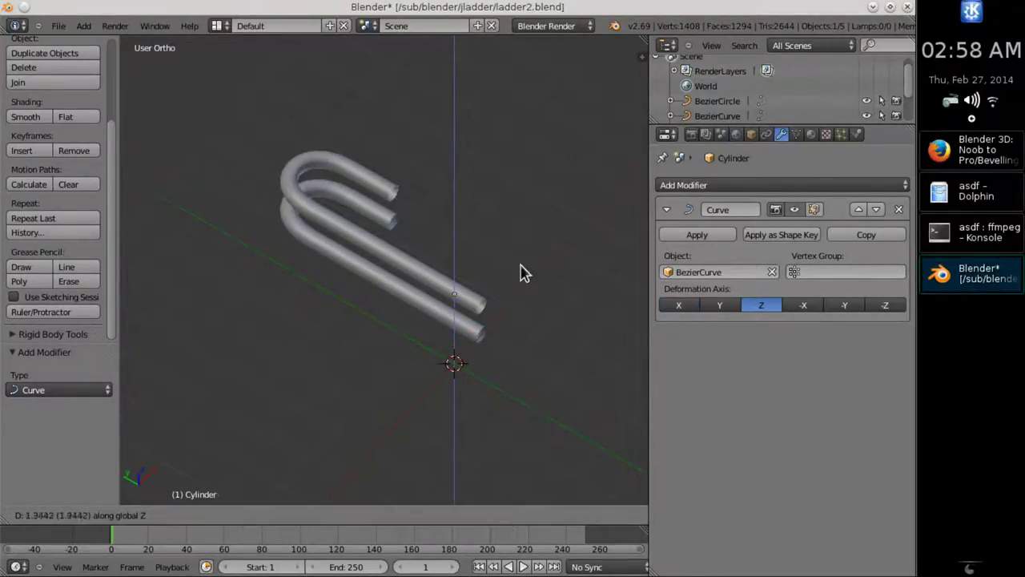
{"action": "key", "text": "Escape"}
{"action": "left_click", "coordinate": [679, 305]}
Add an Array modifier above the Curve modifier with a count of 6.
{"action": "left_click", "coordinate": [765, 188]}
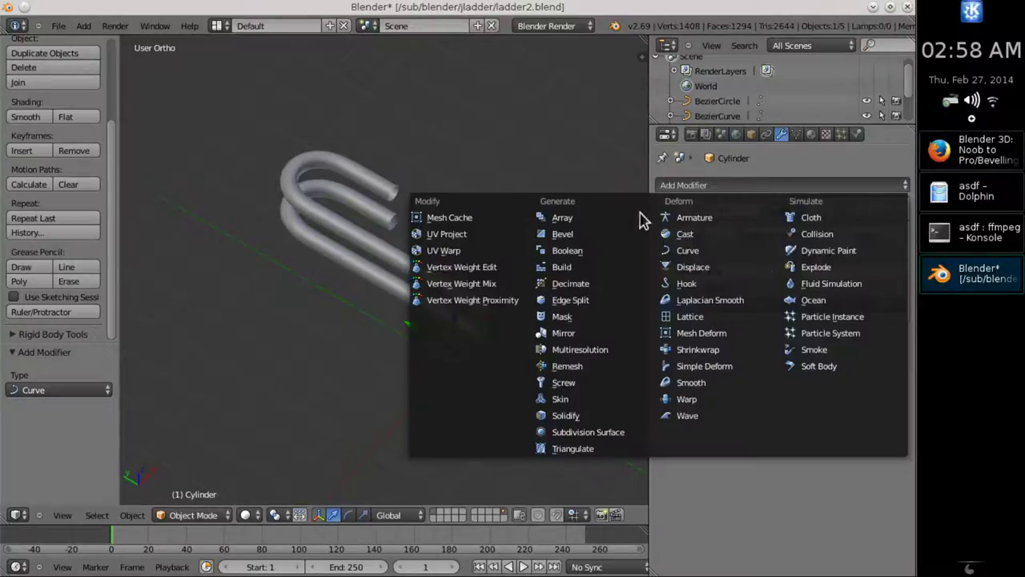
{"action": "left_click", "coordinate": [597, 229]}
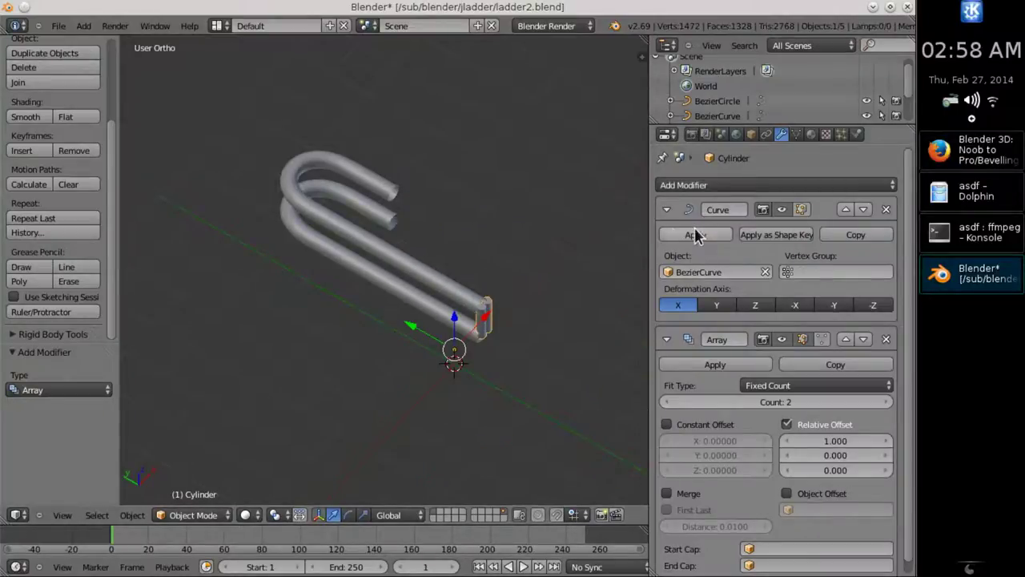
{"action": "scroll", "coordinate": [841, 436], "scroll_direction": "down", "scroll_amount": 1}
{"action": "left_click", "coordinate": [888, 390]}
{"action": "left_click", "coordinate": [888, 390]}
{"action": "left_click", "coordinate": [888, 390]}
{"action": "left_click", "coordinate": [888, 390]}
{"action": "left_click", "coordinate": [887, 390]}
{"action": "left_click", "coordinate": [888, 390]}
{"action": "left_click", "coordinate": [888, 390]}
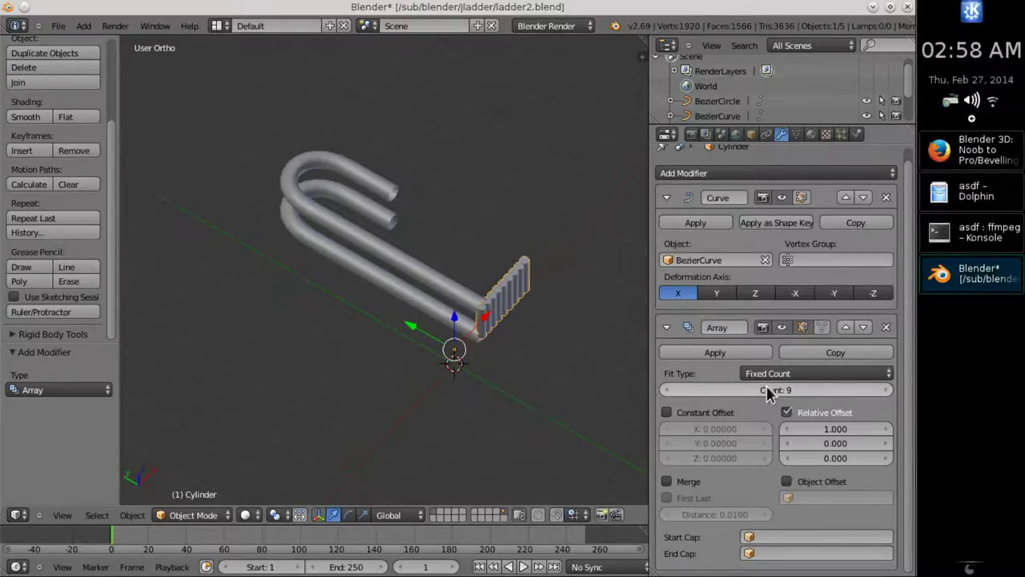
{"action": "left_click", "coordinate": [846, 326]}
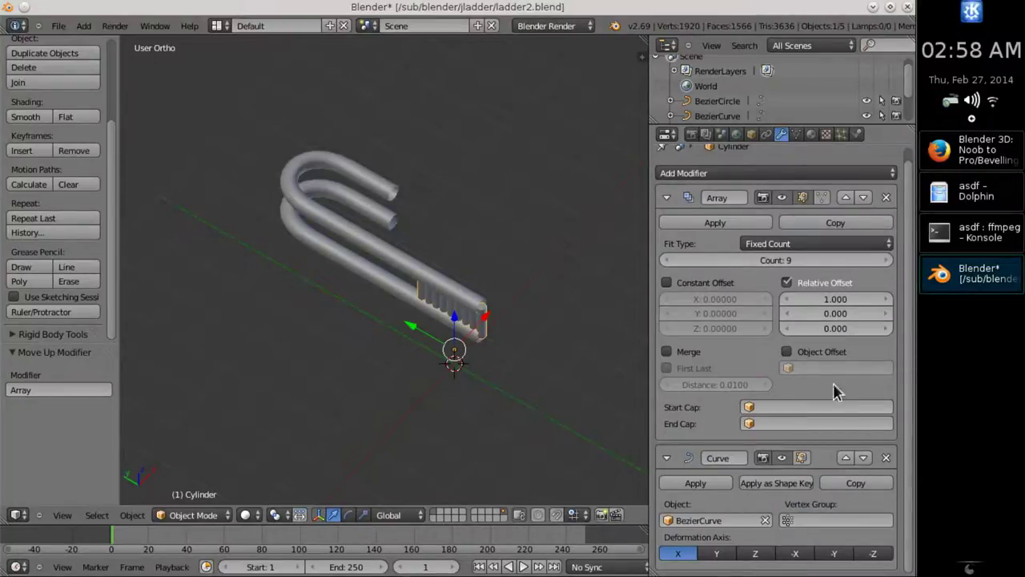
{"action": "left_click_drag", "start_coordinate": [886, 265], "coordinate": [849, 260]}
Set the array's relative X offset to 5 and slide the rungs along X between the tubes.
{"action": "left_click", "coordinate": [837, 299]}
{"action": "type", "text": "1.0"}
{"action": "type", "text": "5"}
{"action": "key", "text": "Return"}
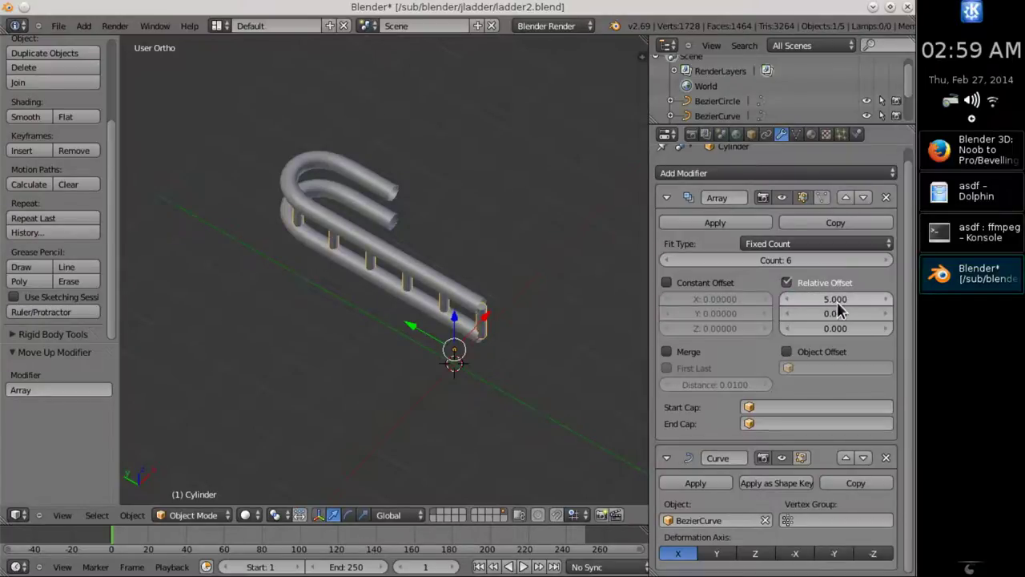
{"action": "key", "text": "g"}
{"action": "key", "text": "x"}
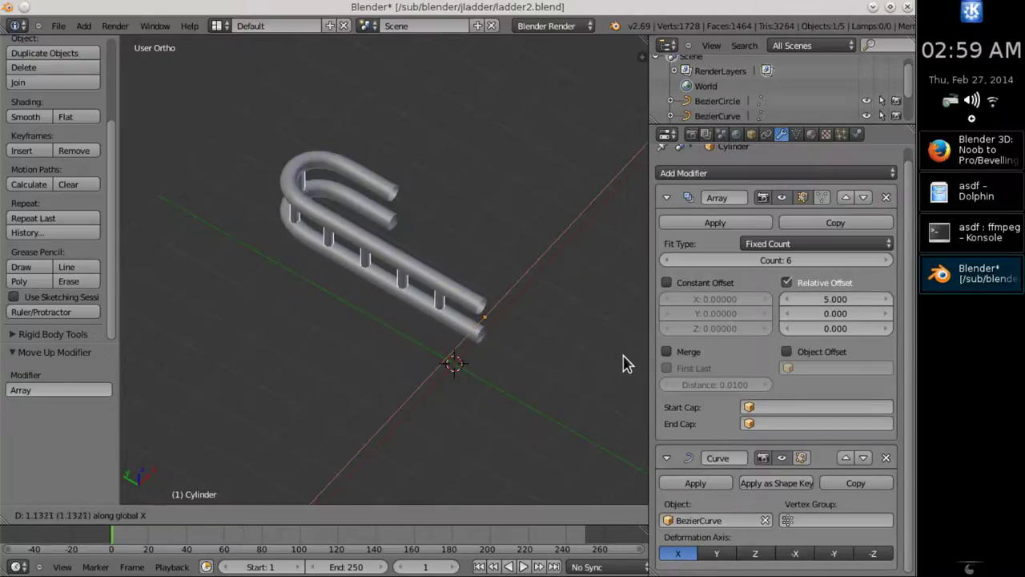
{"action": "left_click", "coordinate": [584, 346]}
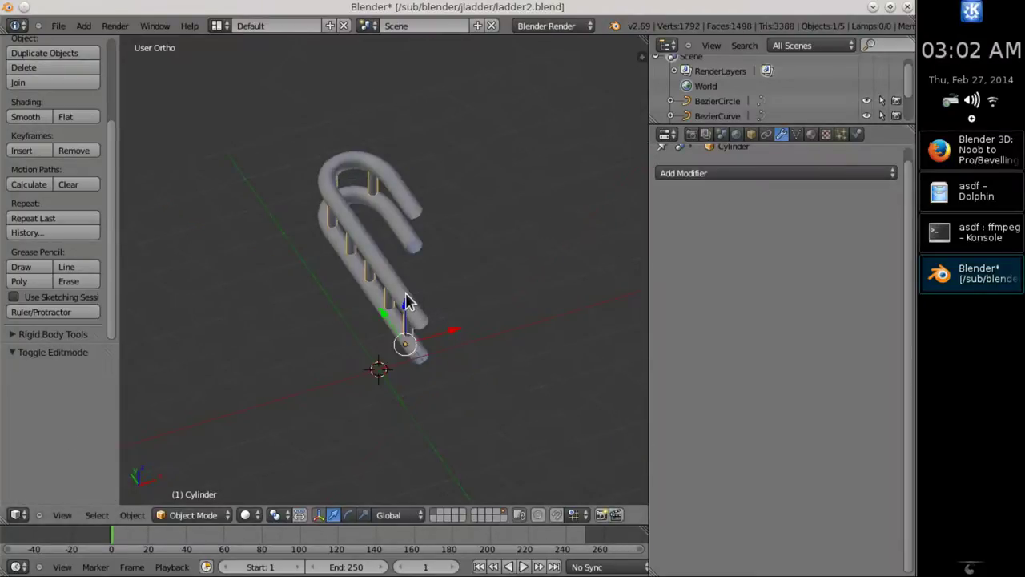
Join both J-shaped tubes and the rungs into a single ladder mesh.
{"action": "right_click", "coordinate": [385, 306]}
{"action": "right_click", "coordinate": [393, 324]}
{"action": "right_click", "coordinate": [392, 325]}
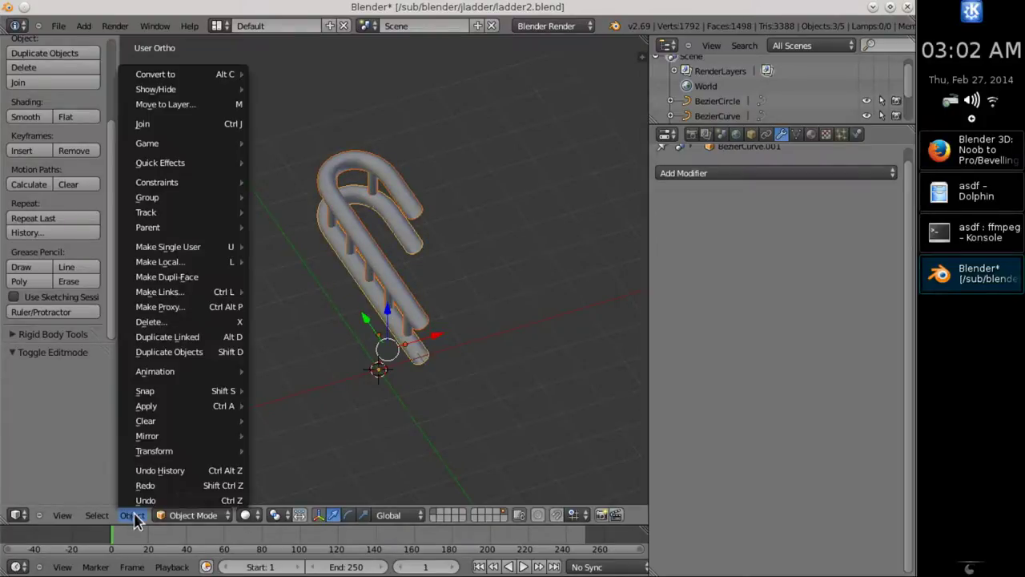
{"action": "left_click", "coordinate": [218, 126]}
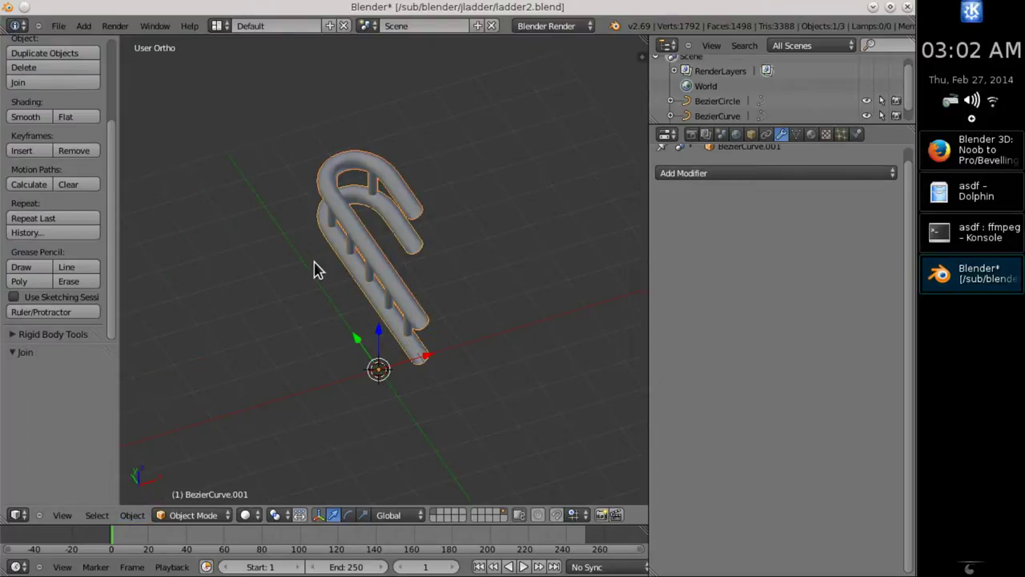
Select all geometry of the joined ladder in Edit Mode, then return to Object Mode.
{"action": "key", "text": "Tab"}
{"action": "key", "text": "a"}
{"action": "key", "text": "Tab"}
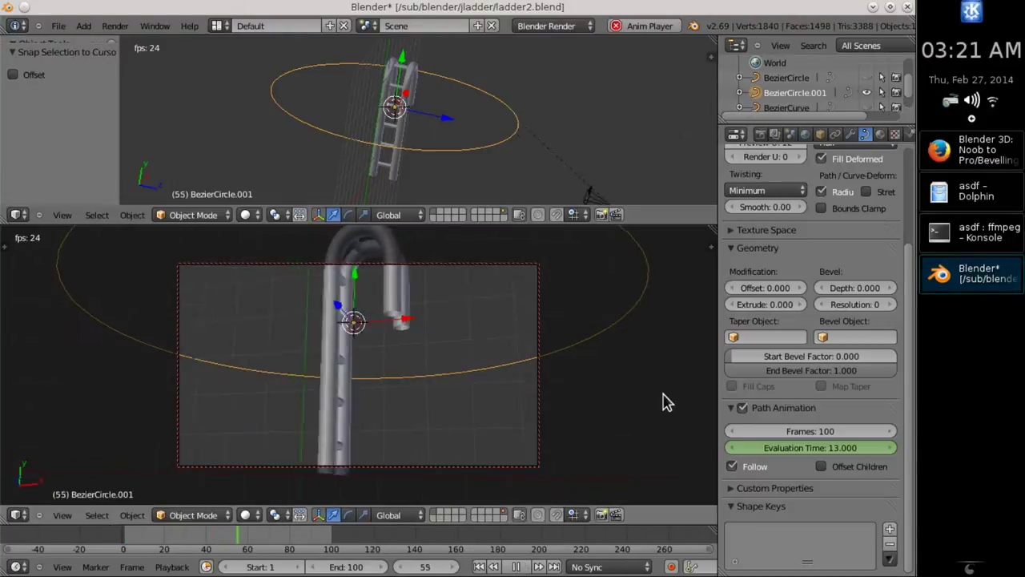